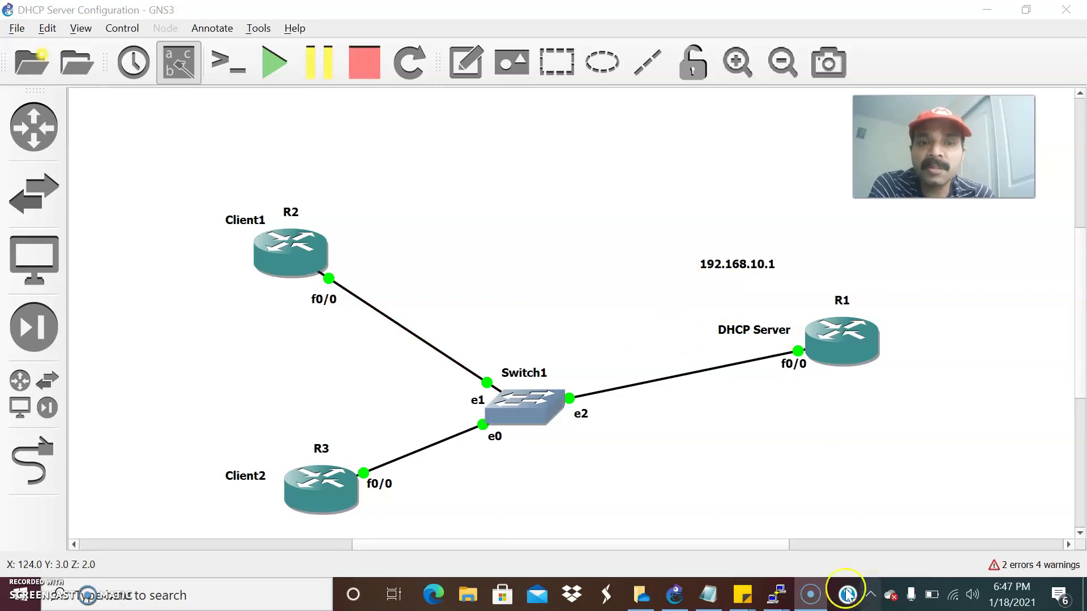
- Review the topology: DHCP server R1 (192.168.10.1) and clients R2, R3 linked via Switch1
{"action": "mouse_move", "coordinate": [775, 595]}
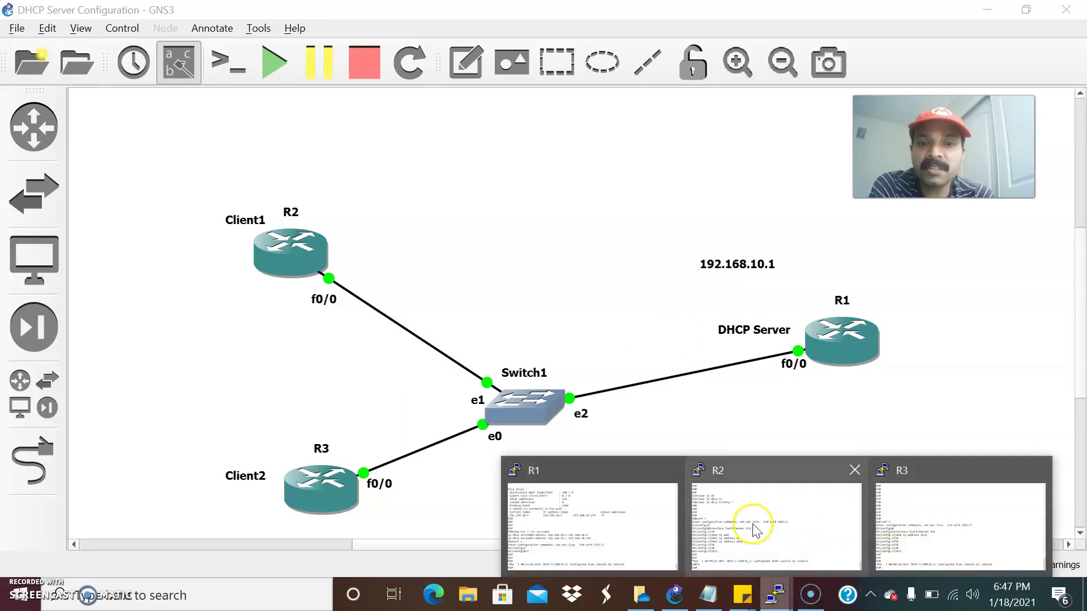
- On R1, run show ip dhcp pool to see pool1 with 254 addresses, 0 leased
{"action": "left_click", "coordinate": [547, 515]}
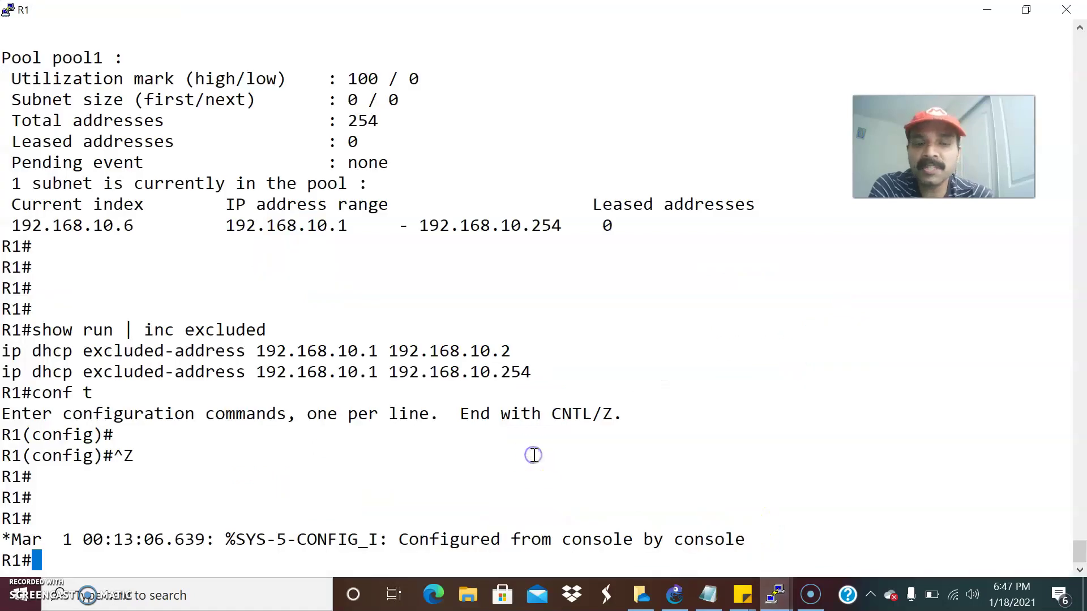
{"action": "key", "text": "Return"}
{"action": "key", "text": "Return"}
{"action": "key", "text": "Return"}
{"action": "key", "text": "Return"}
{"action": "key", "text": "Return"}
{"action": "key", "text": "Return"}
{"action": "key", "text": "Return"}
{"action": "key", "text": "Return"}
{"action": "key", "text": "Return"}
{"action": "key", "text": "Return"}
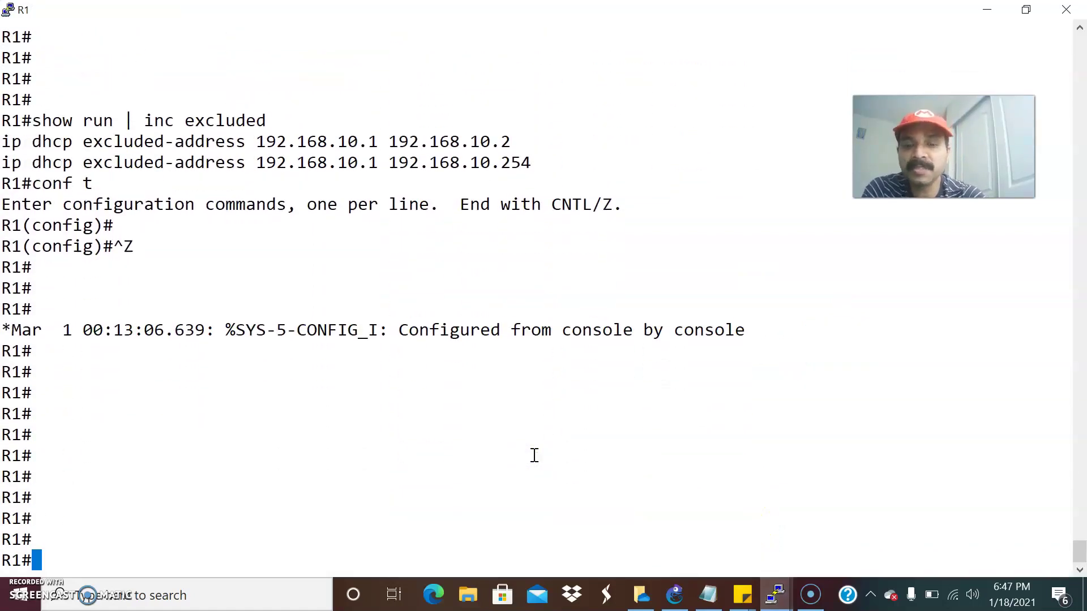
{"action": "type", "text": "show ip dh"}
{"action": "key", "text": "Tab"}
{"action": "type", "text": "poo"}
{"action": "key", "text": "Tab"}
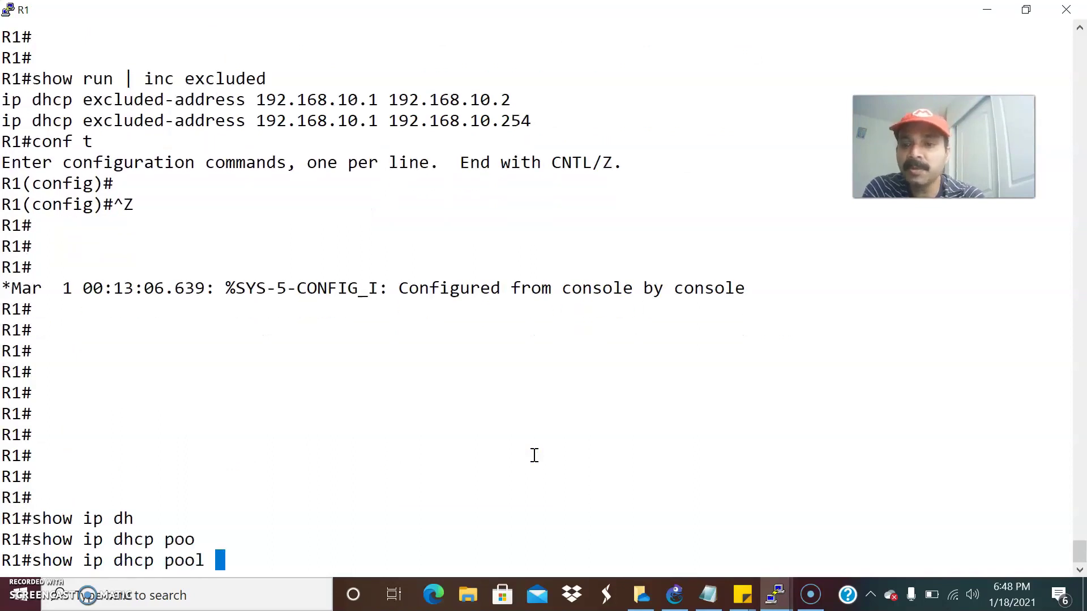
{"action": "key", "text": "Return"}
{"action": "key", "text": "Return"}
{"action": "key", "text": "Return"}
{"action": "key", "text": "Return"}
{"action": "key", "text": "Return"}
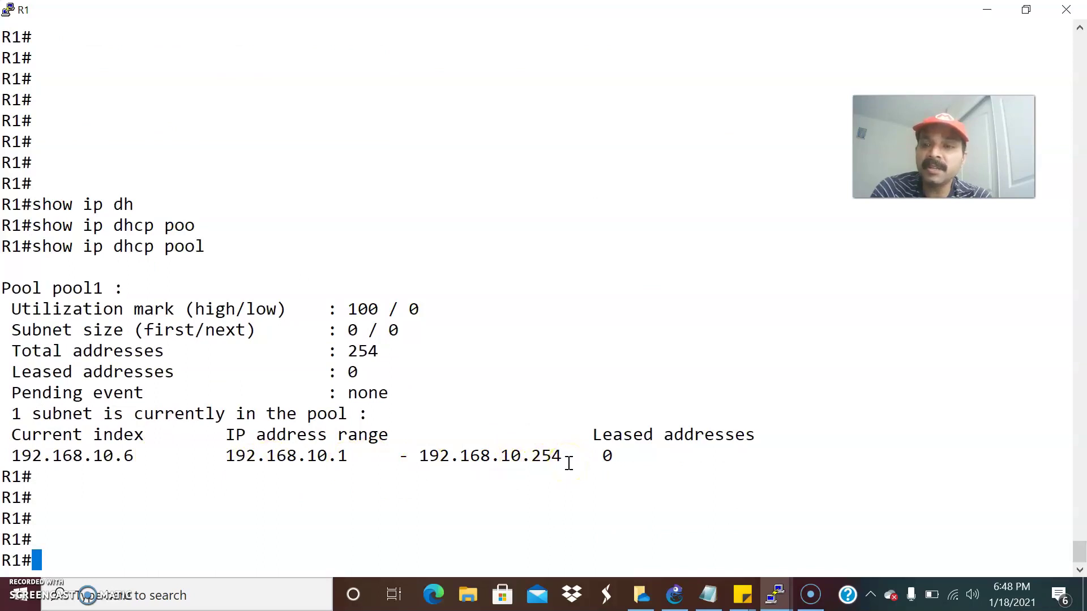
- Back in R1's console, run show ip dhcp binding to confirm the binding table is empty
{"action": "key", "text": "alt+Tab"}
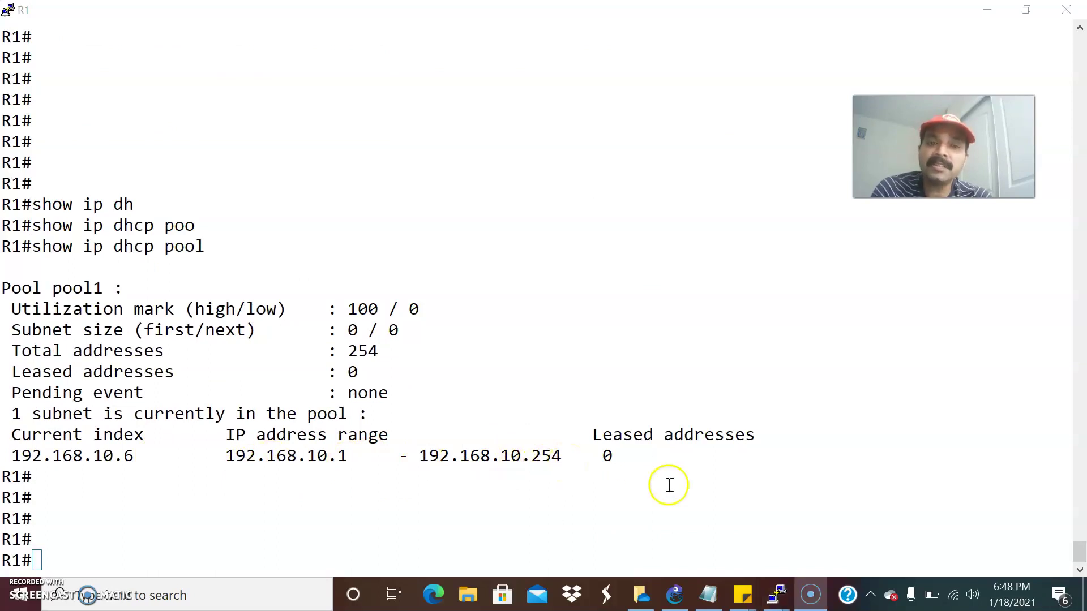
{"action": "mouse_move", "coordinate": [674, 592]}
{"action": "left_click", "coordinate": [665, 572]}
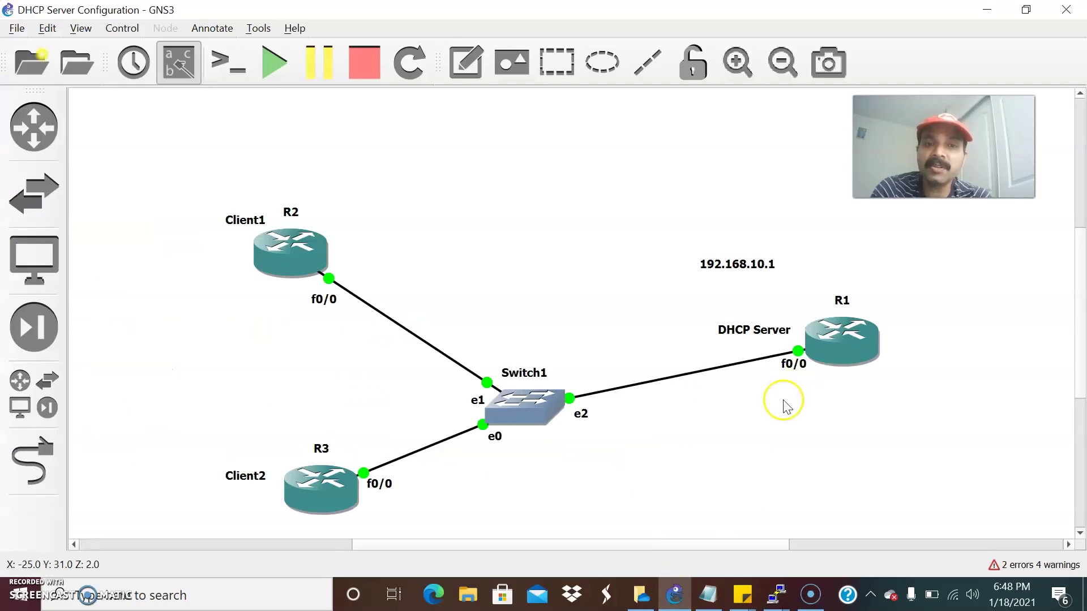
{"action": "left_click", "coordinate": [780, 596]}
{"action": "left_click", "coordinate": [601, 519]}
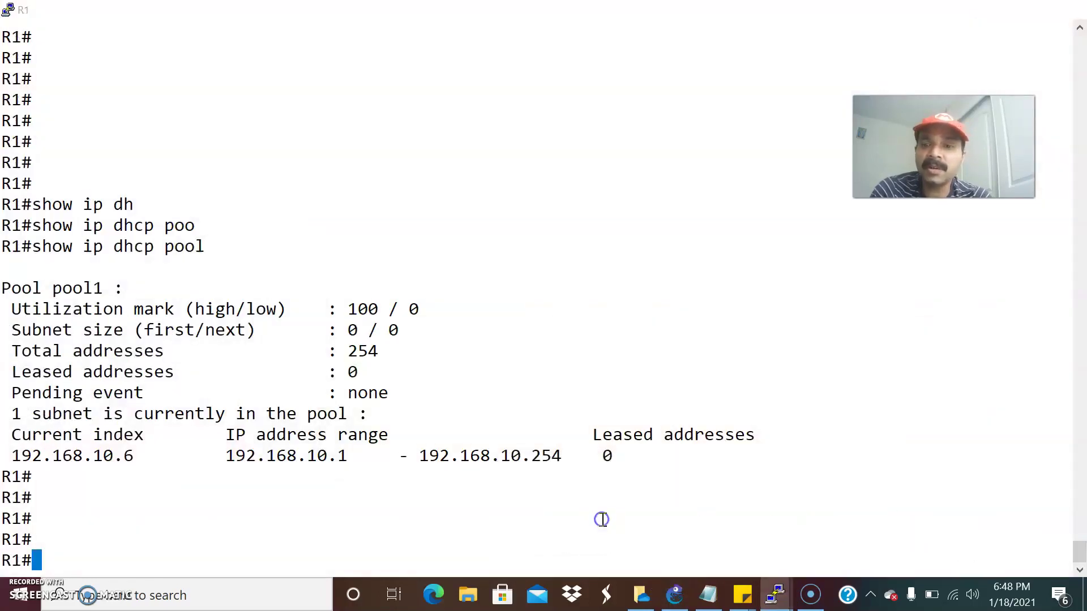
{"action": "type", "text": "show ip dh"}
{"action": "key", "text": "Tab"}
{"action": "type", "text": "bi"}
{"action": "key", "text": "Tab"}
{"action": "key", "text": "Return"}
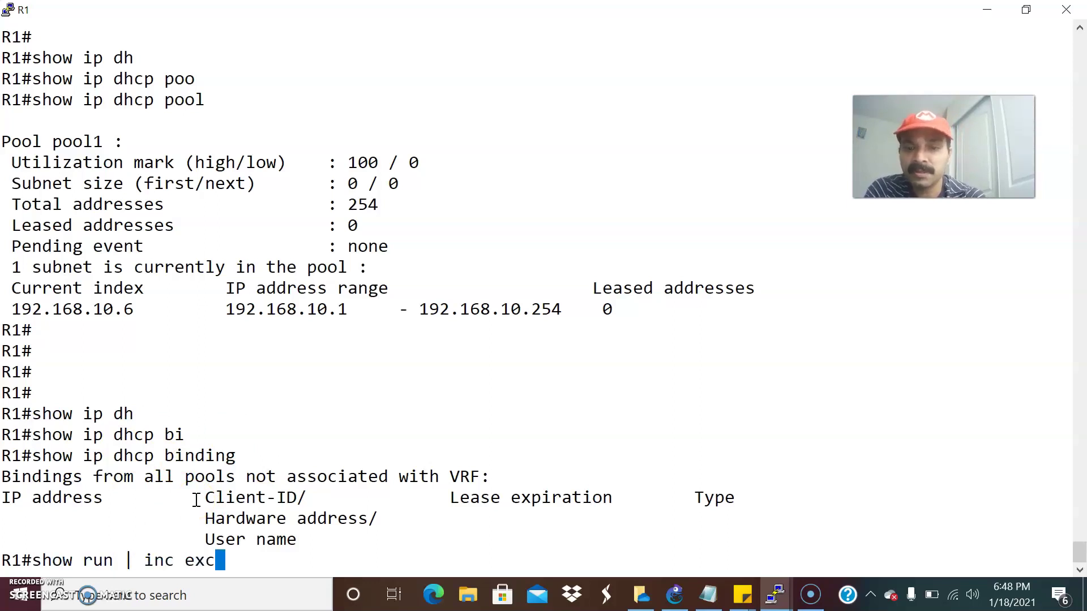
- List R1's DHCP excluded-address lines and mark the 192.168.10.1–192.168.10.254 range
{"action": "type", "text": "de"}
{"action": "key", "text": "Return"}
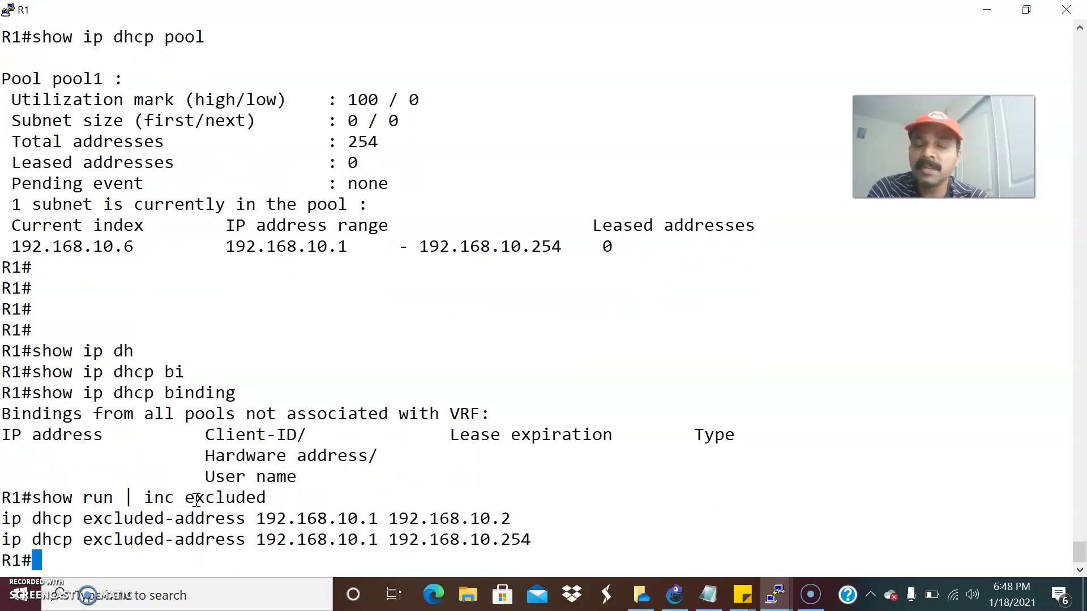
{"action": "left_click_drag", "start_coordinate": [532, 528], "coordinate": [268, 544]}
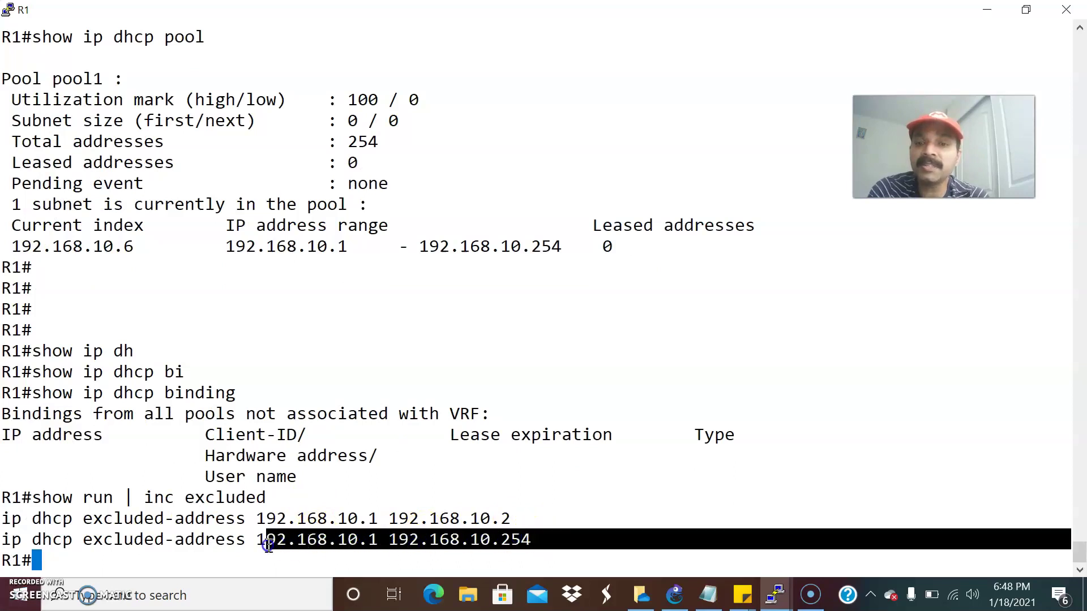
{"action": "left_click", "coordinate": [310, 403]}
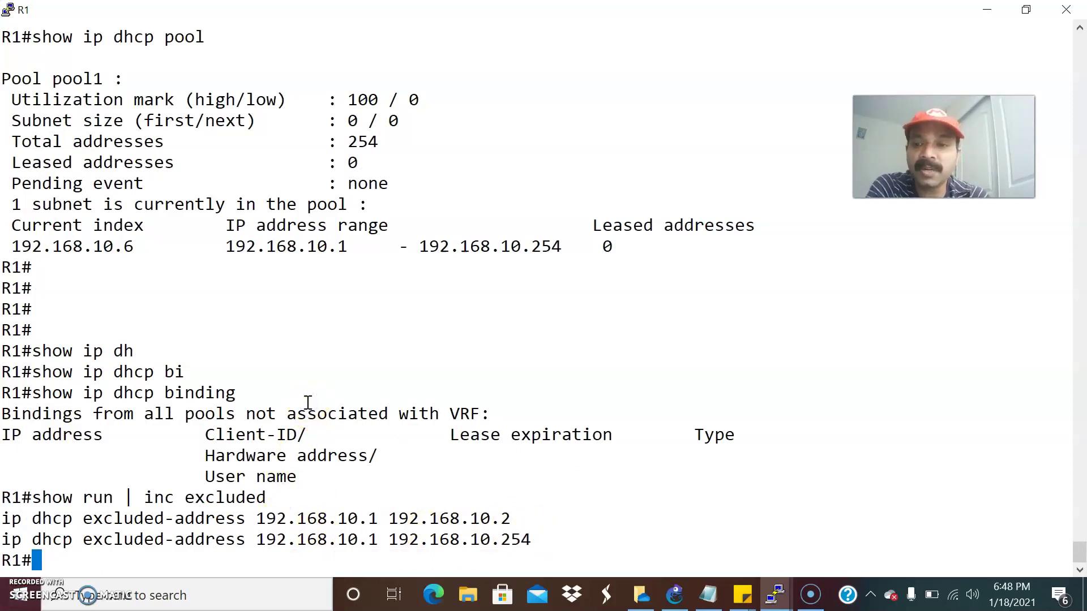
{"action": "left_click_drag", "start_coordinate": [11, 540], "coordinate": [532, 535]}
{"action": "key", "text": "ctrl+c"}
{"action": "left_click", "coordinate": [533, 532]}
- In global config, remove R1's 192.168.10.1–192.168.10.254 excluded-address range with a 'no' command
{"action": "type", "text": "conf"}
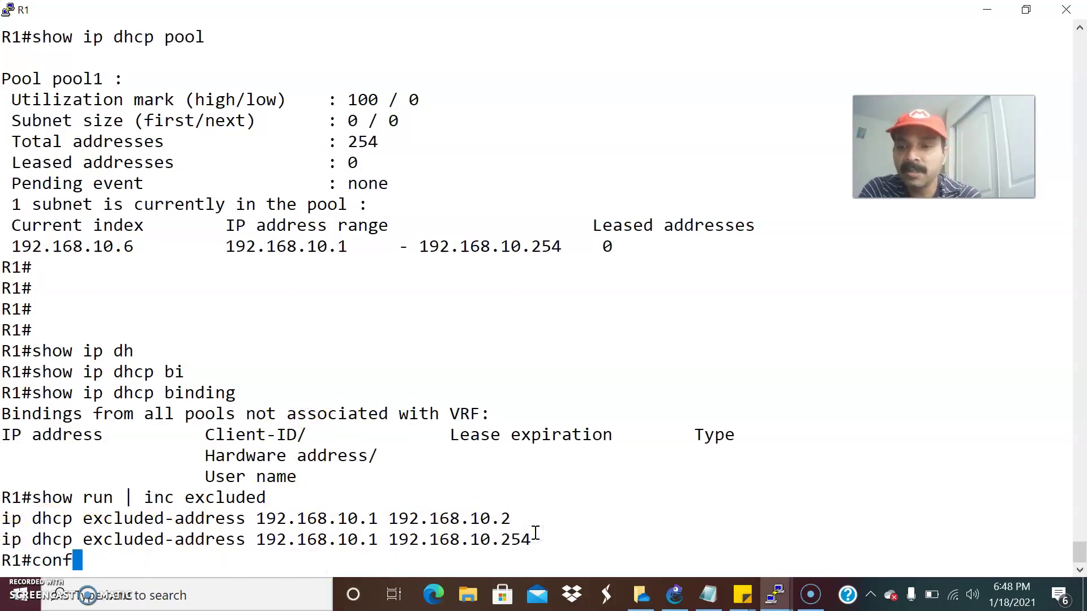
{"action": "type", "text": " t"}
{"action": "key", "text": "Return"}
{"action": "key", "text": "Return"}
{"action": "key", "text": "Return"}
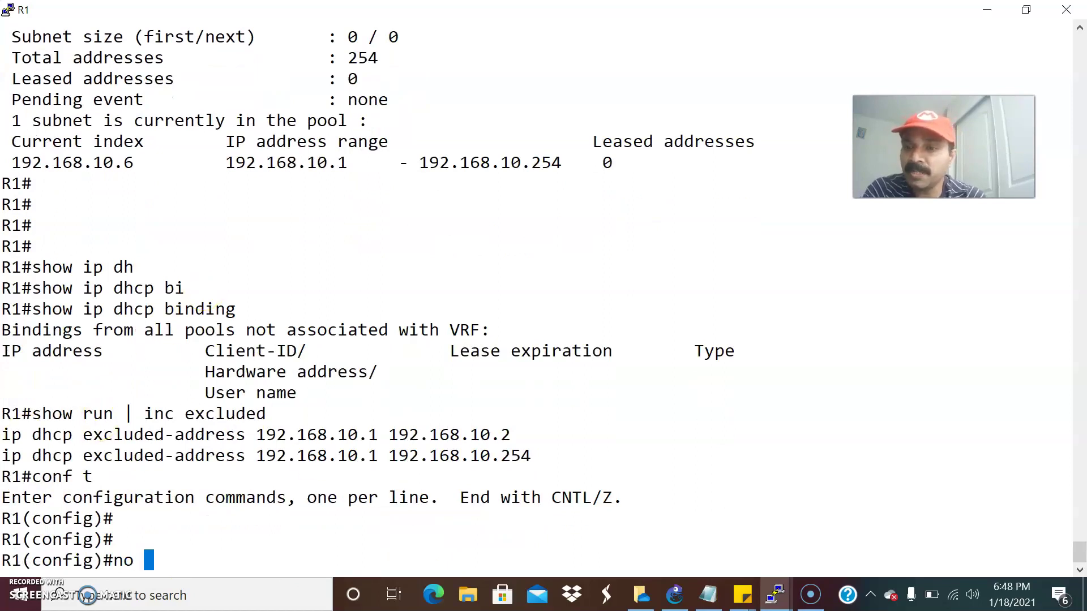
{"action": "left_click_drag", "start_coordinate": [11, 456], "coordinate": [535, 449]}
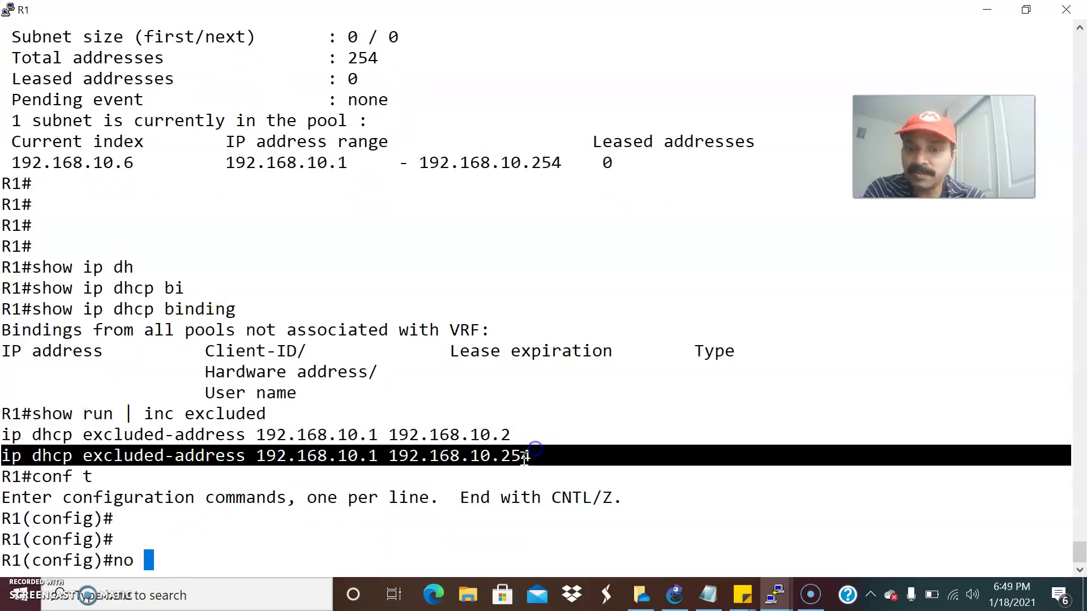
{"action": "right_click", "coordinate": [523, 458]}
{"action": "key", "text": "Return"}
{"action": "key", "text": "Return"}
{"action": "key", "text": "ctrl+z"}
{"action": "key", "text": "Return"}
{"action": "key", "text": "Return"}
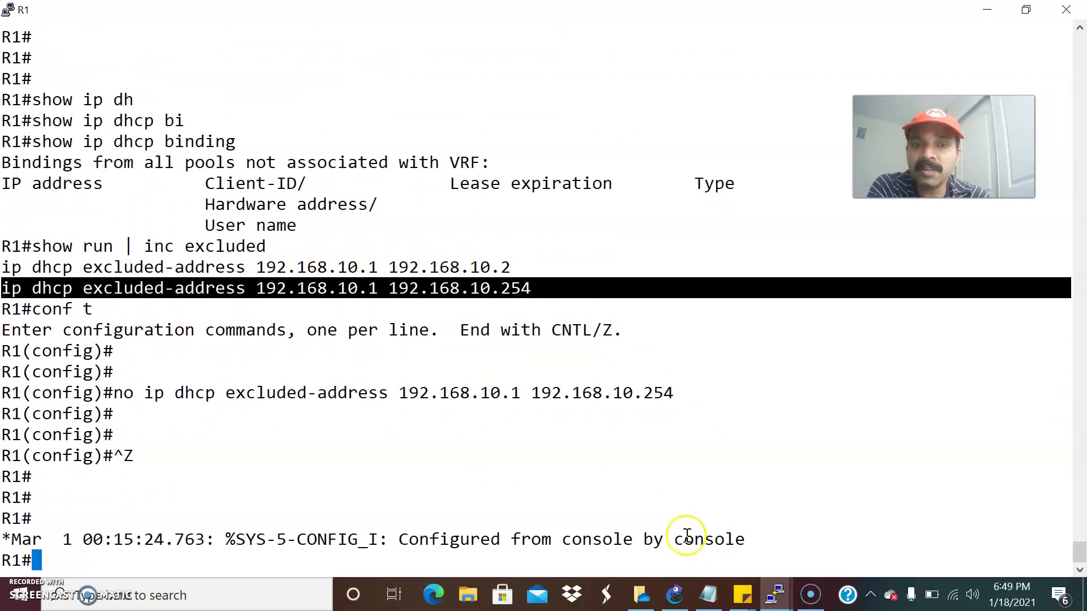
{"action": "left_click", "coordinate": [674, 594]}
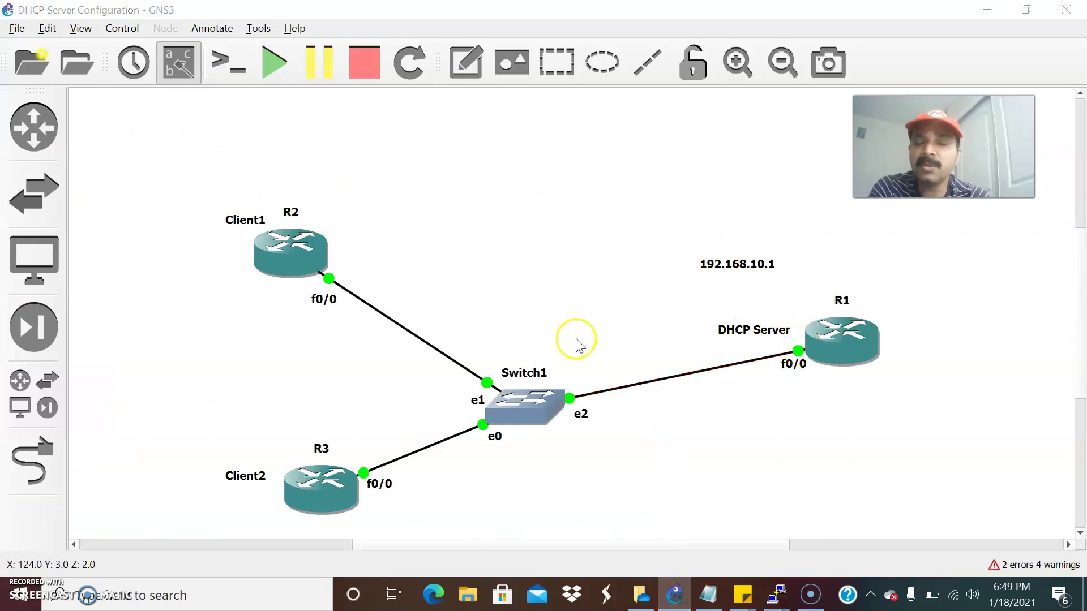
- Display R1's running config and highlight pool1's network 192.168.10.0
{"action": "key", "text": "alt+Tab"}
{"action": "type", "text": "show run"}
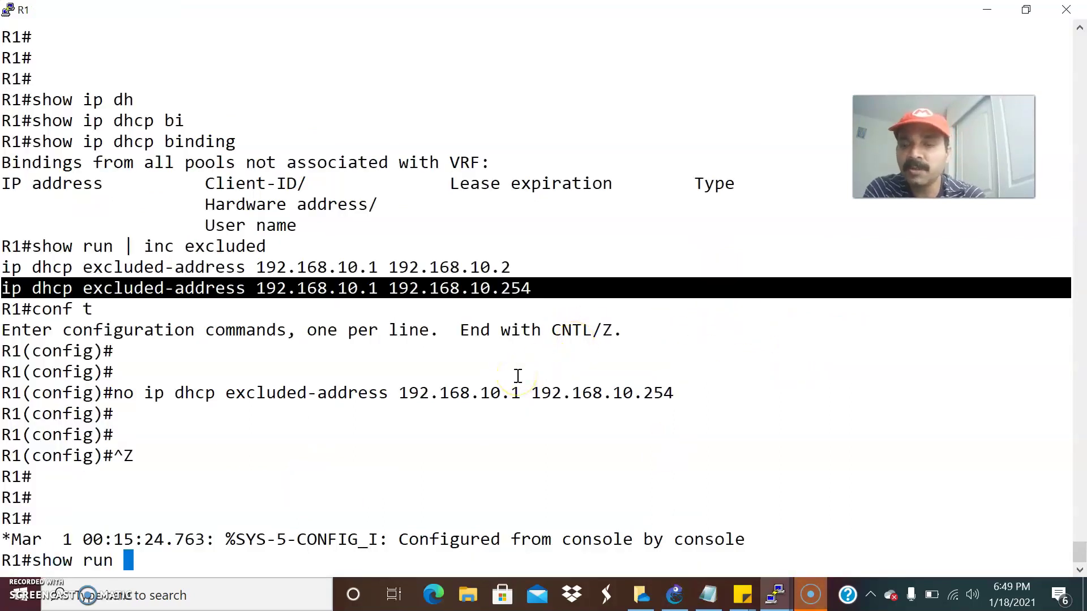
{"action": "key", "text": "Return"}
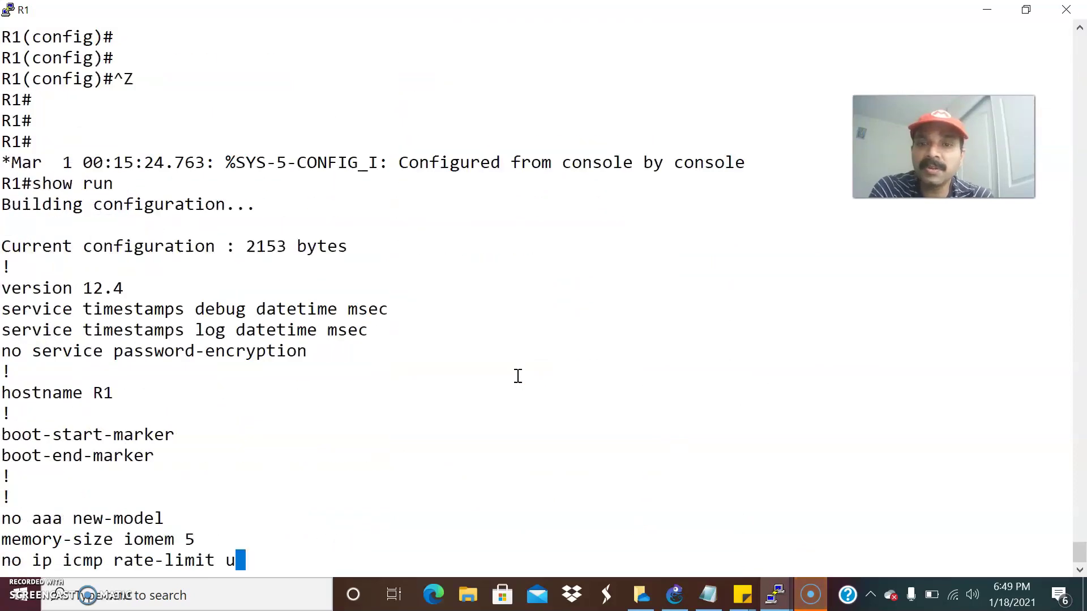
{"action": "scroll", "coordinate": [510, 373], "scroll_direction": "up", "scroll_amount": 4}
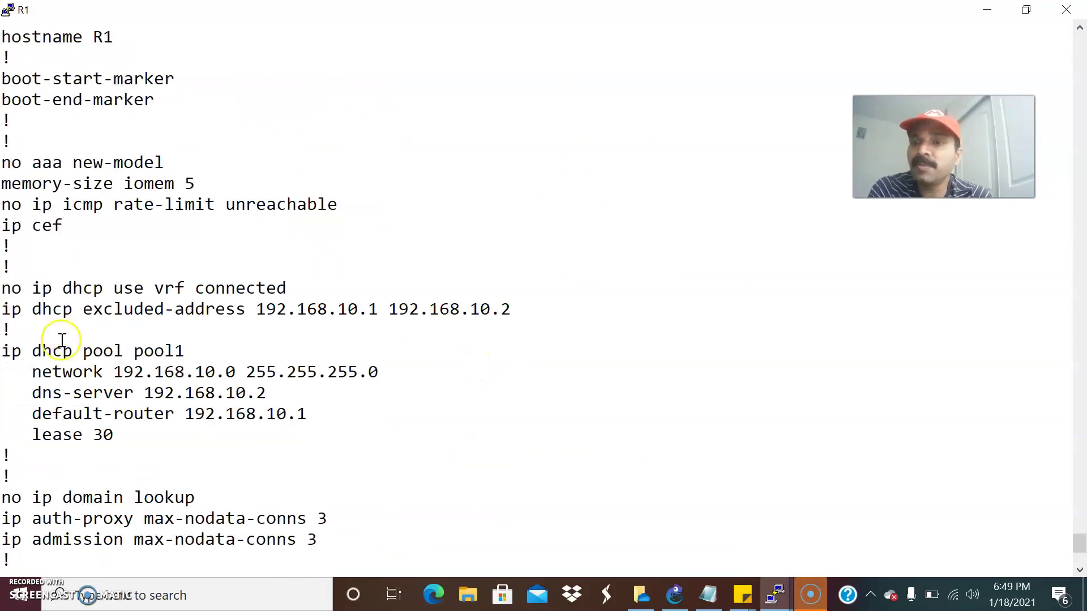
{"action": "left_click_drag", "start_coordinate": [184, 352], "coordinate": [138, 384]}
{"action": "left_click", "coordinate": [110, 388]}
{"action": "double_click", "coordinate": [227, 374]}
{"action": "left_click", "coordinate": [390, 371]}
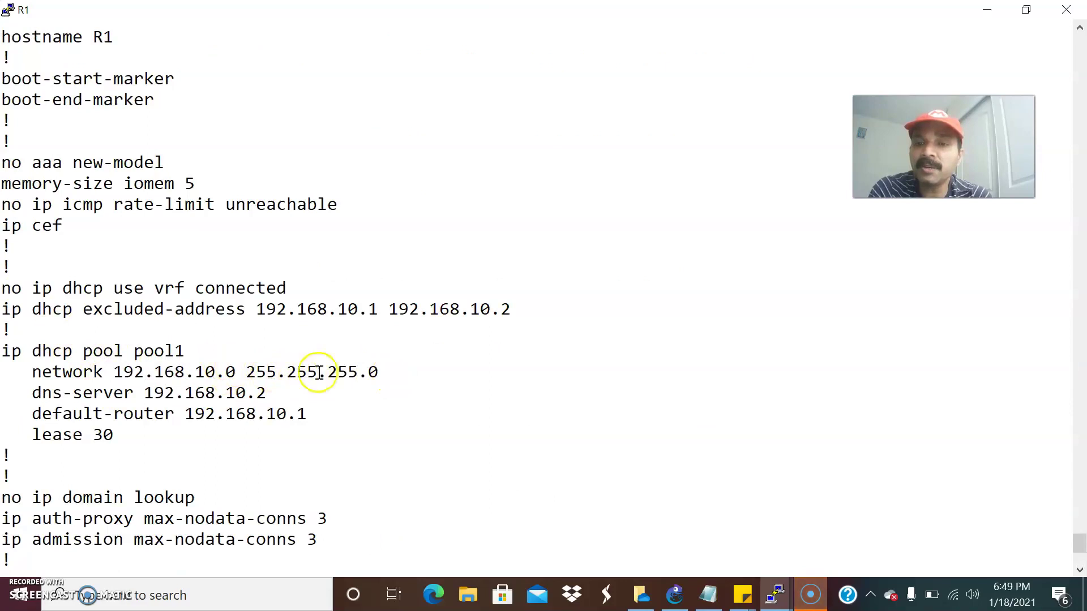
- Highlight pool1's dns-server, default-router and lease 30 settings
{"action": "left_click_drag", "start_coordinate": [266, 399], "coordinate": [179, 391]}
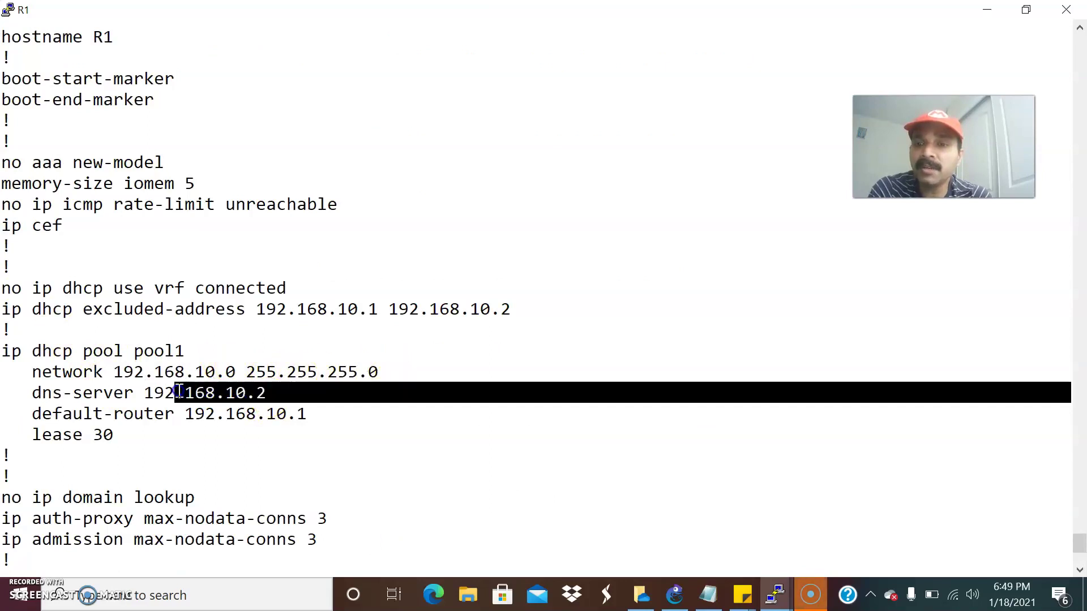
{"action": "left_click", "coordinate": [296, 413]}
{"action": "left_click_drag", "start_coordinate": [314, 412], "coordinate": [226, 412]}
{"action": "key", "text": "alt+Tab"}
{"action": "key", "text": "alt+Tab"}
{"action": "left_click", "coordinate": [283, 387]}
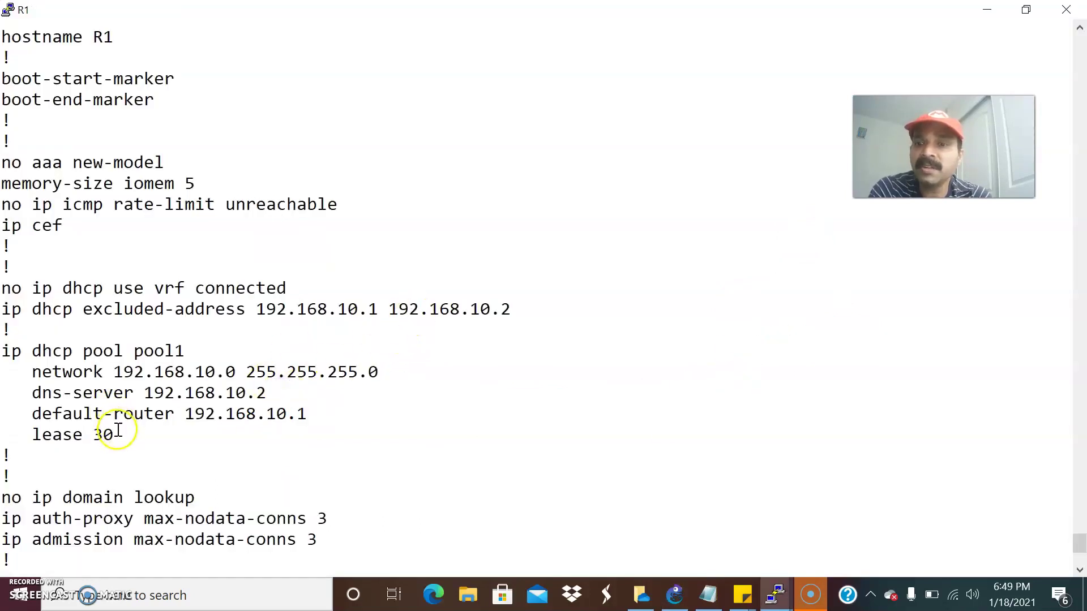
{"action": "left_click_drag", "start_coordinate": [117, 429], "coordinate": [65, 430]}
{"action": "left_click", "coordinate": [100, 435]}
- Highlight the whole pool1 block, compare it with the topology, and end the show run listing
{"action": "left_click_drag", "start_coordinate": [147, 433], "coordinate": [15, 346]}
{"action": "key", "text": "alt+Tab"}
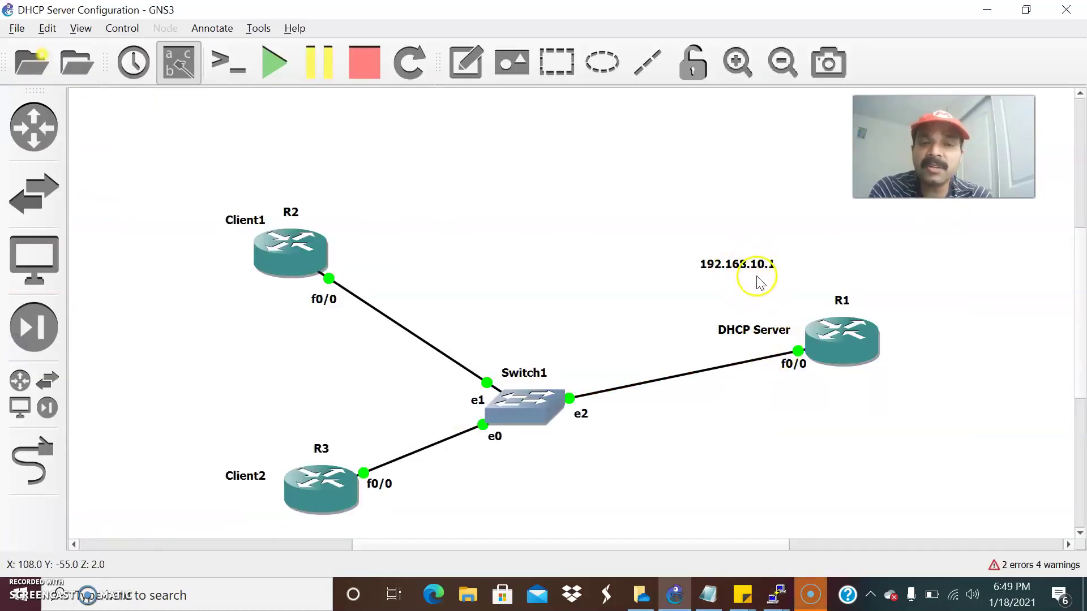
{"action": "key", "text": "alt+Tab"}
{"action": "left_click", "coordinate": [180, 351]}
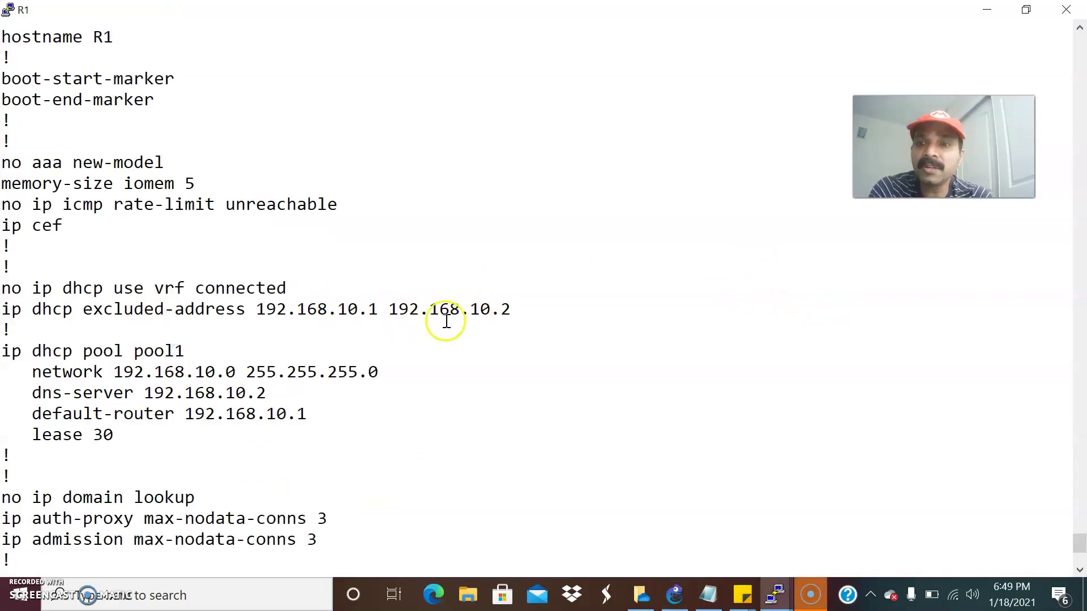
{"action": "key", "text": "alt+Tab"}
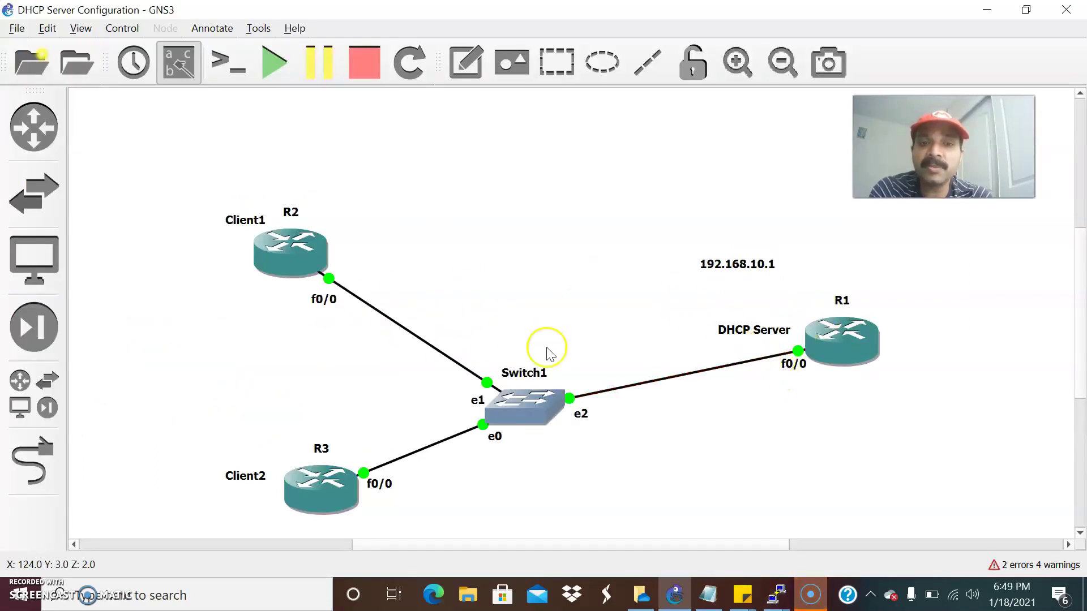
{"action": "key", "text": "alt+Tab"}
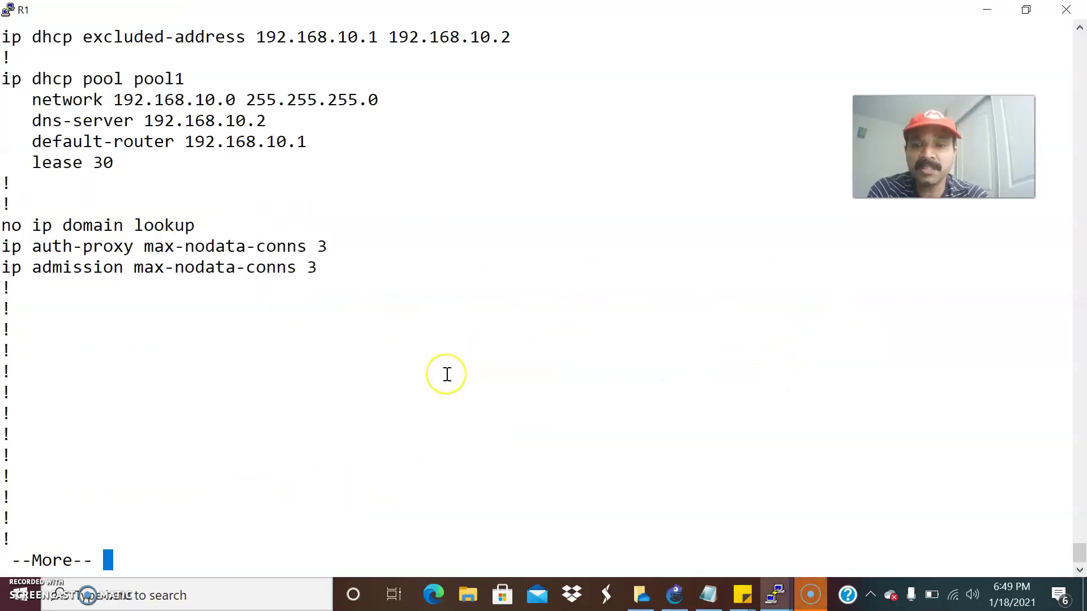
{"action": "key", "text": "q"}
- Run show ip dhcp binding on R1, confirming there are still no leases
{"action": "key", "text": "Return"}
{"action": "key", "text": "Return"}
{"action": "key", "text": "Return"}
{"action": "type", "text": "show ip dh"}
{"action": "key", "text": "Tab"}
{"action": "type", "text": "bi"}
{"action": "key", "text": "Tab"}
{"action": "key", "text": "Return"}
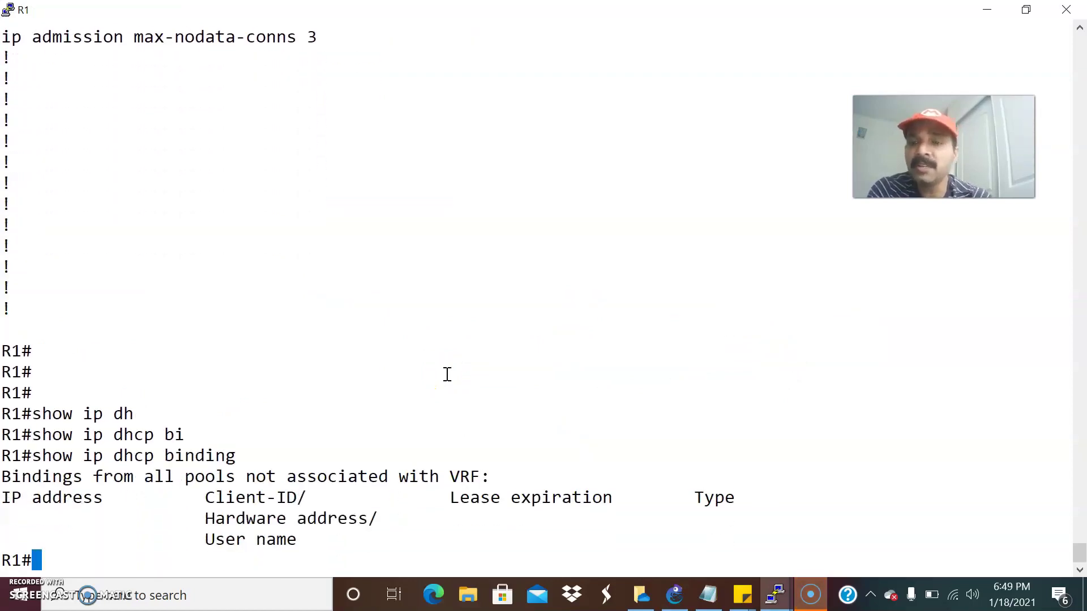
{"action": "left_click", "coordinate": [439, 378]}
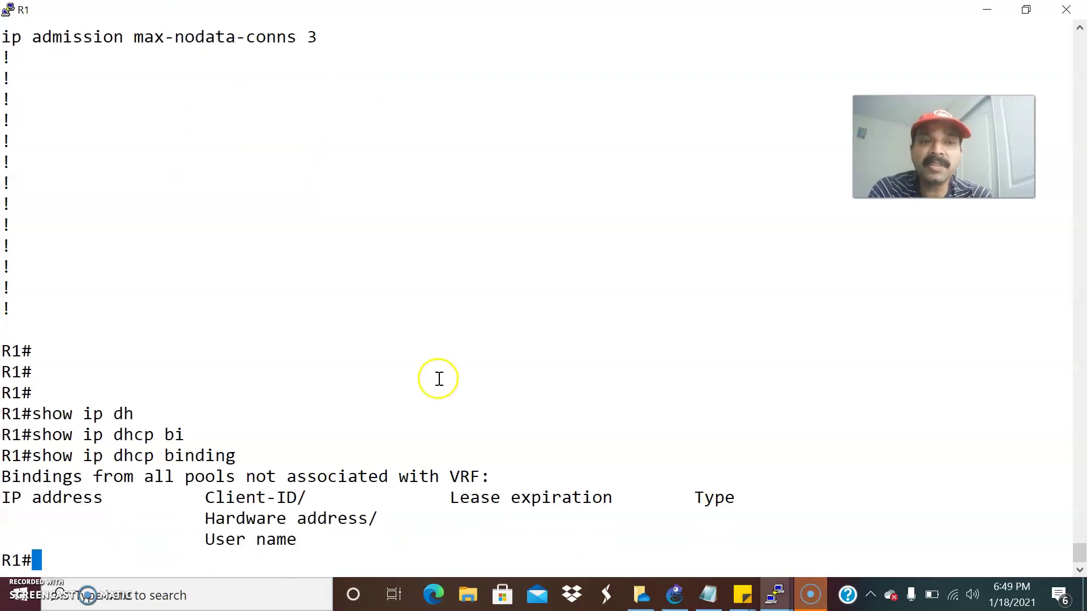
{"action": "key", "text": "alt+Tab"}
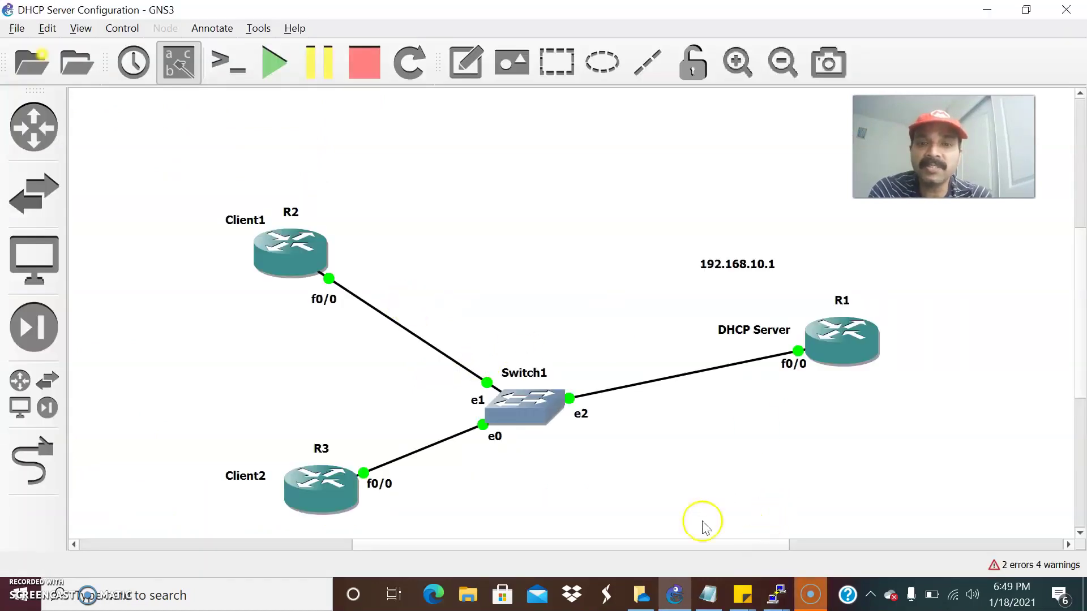
- On R2, show the fastEthernet 0/0 running config, confirming it has no IP address
{"action": "left_click", "coordinate": [790, 598]}
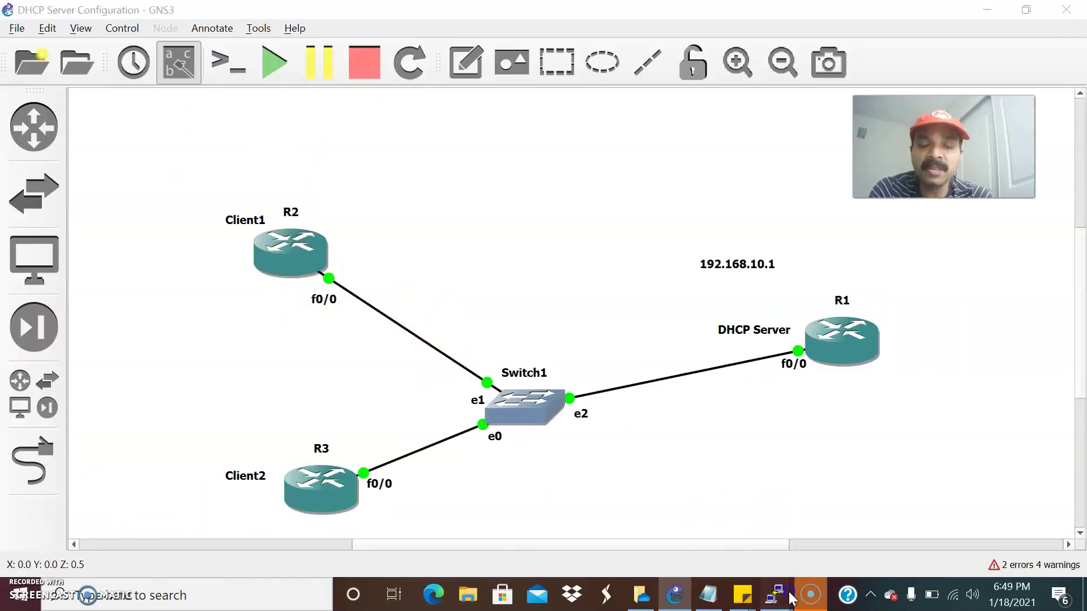
{"action": "left_click", "coordinate": [740, 522]}
{"action": "key", "text": "Return"}
{"action": "key", "text": "Return"}
{"action": "key", "text": "Return"}
{"action": "key", "text": "Return"}
{"action": "key", "text": "Return"}
{"action": "key", "text": "Return"}
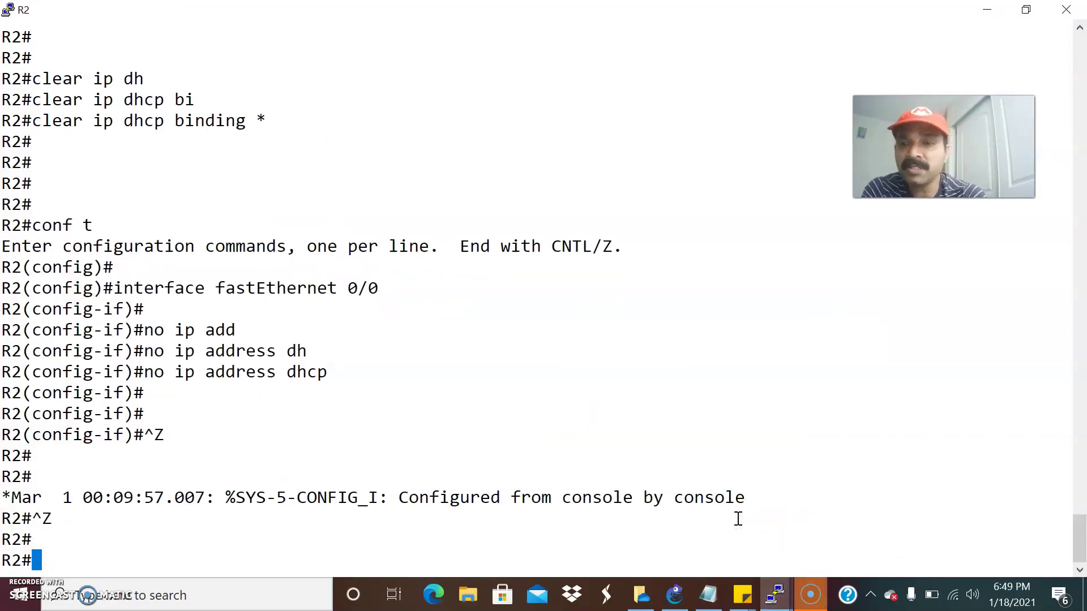
{"action": "type", "text": "show run inter"}
{"action": "key", "text": "Tab"}
{"action": "type", "text": "fas"}
{"action": "key", "text": "Tab"}
{"action": "type", "text": "0/0"}
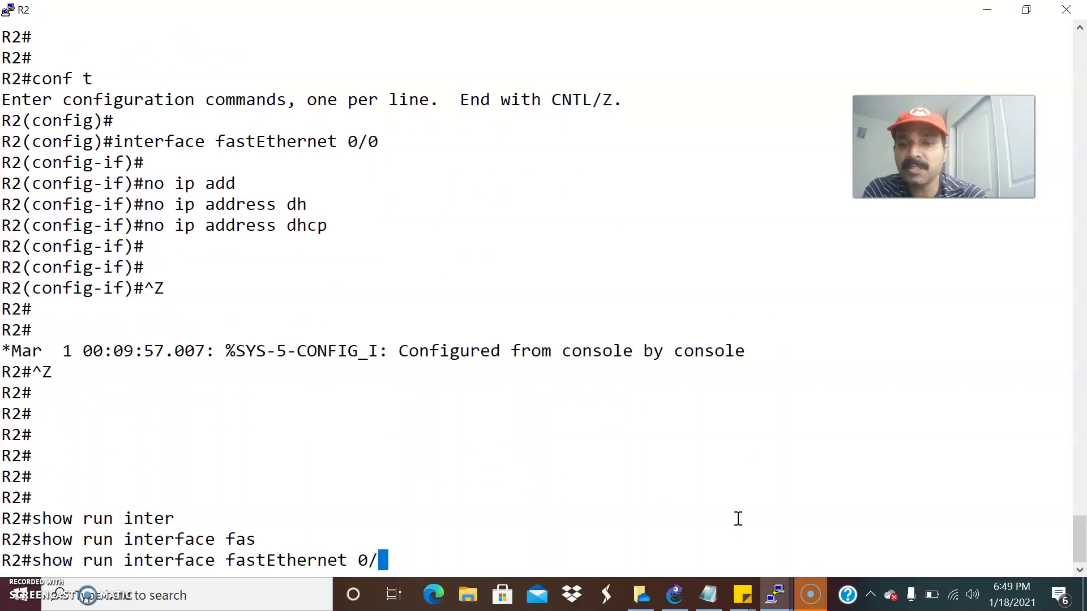
{"action": "key", "text": "Return"}
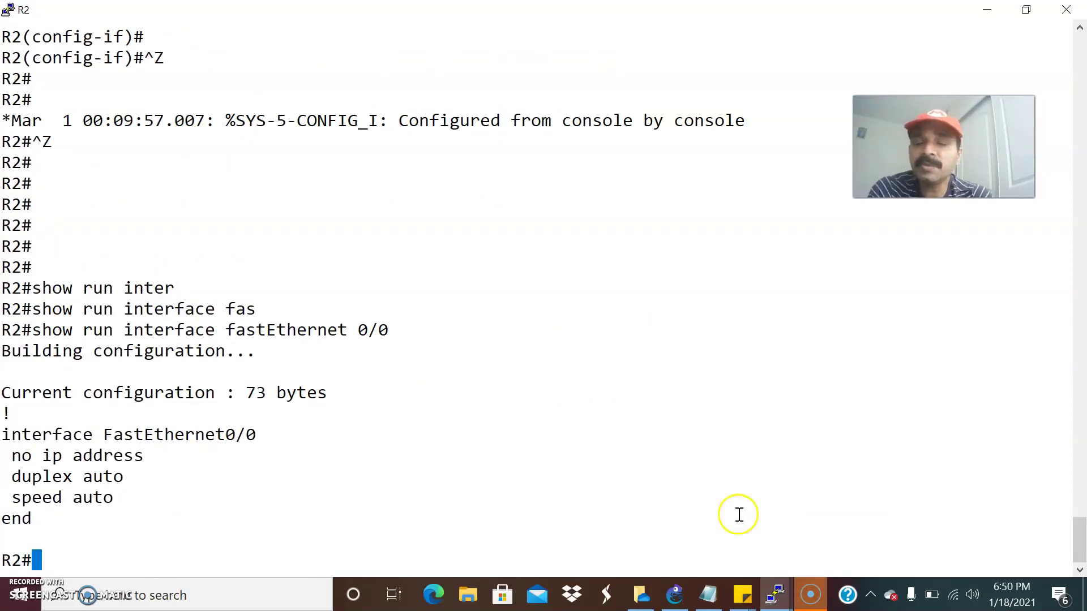
- Enter R2's interface fastEthernet 0/0 configuration and type ip address dhcp
{"action": "key", "text": "alt+Tab"}
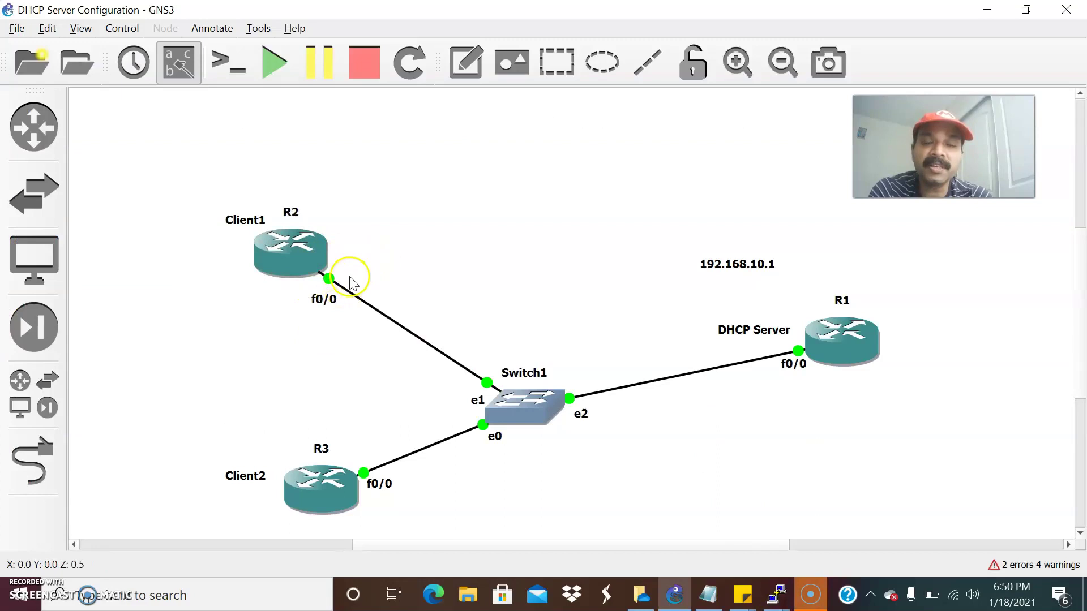
{"action": "key", "text": "alt+Tab"}
{"action": "type", "text": "co"}
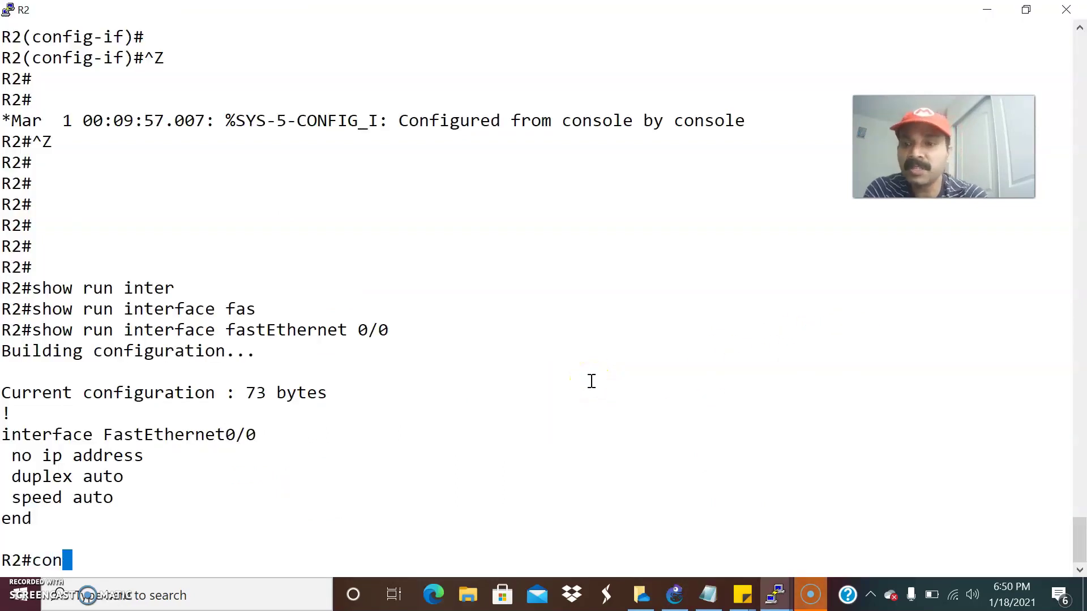
{"action": "type", "text": "nf t"}
{"action": "key", "text": "Return"}
{"action": "key", "text": "Up"}
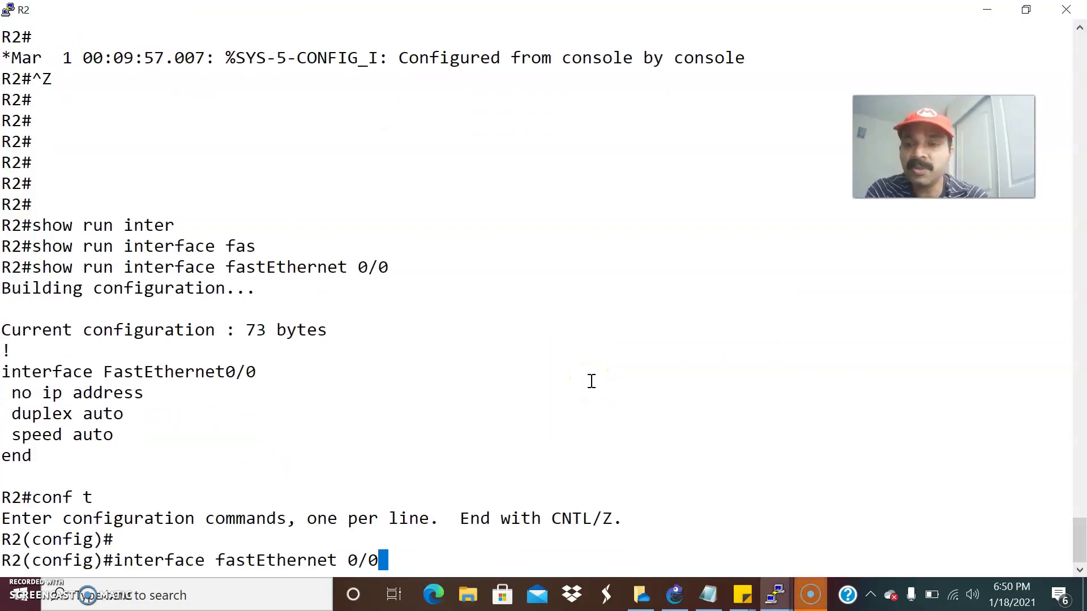
{"action": "key", "text": "Return"}
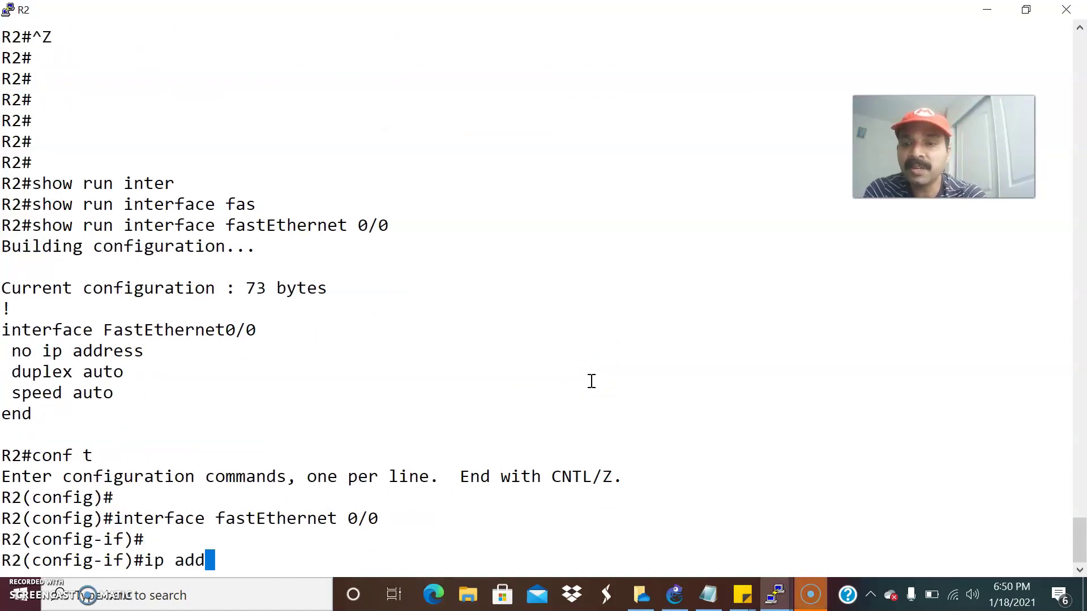
{"action": "type", "text": "ip add"}
{"action": "key", "text": "Tab"}
{"action": "type", "text": "dh"}
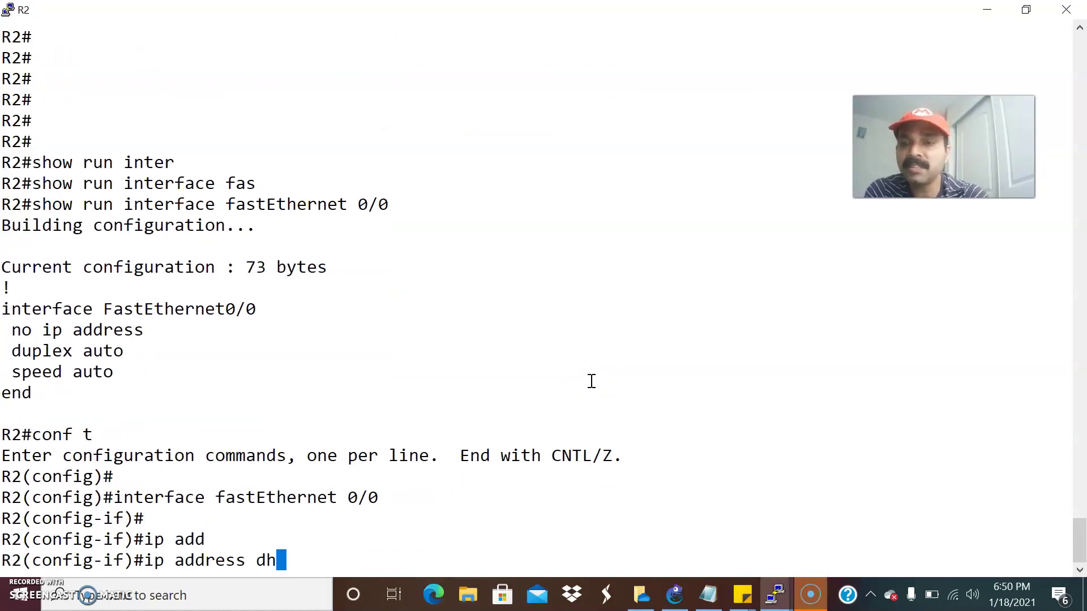
{"action": "key", "text": "Tab"}
- Erase the unfinished dhcp command and exit configuration mode without applying it
{"action": "key", "text": "alt+Tab"}
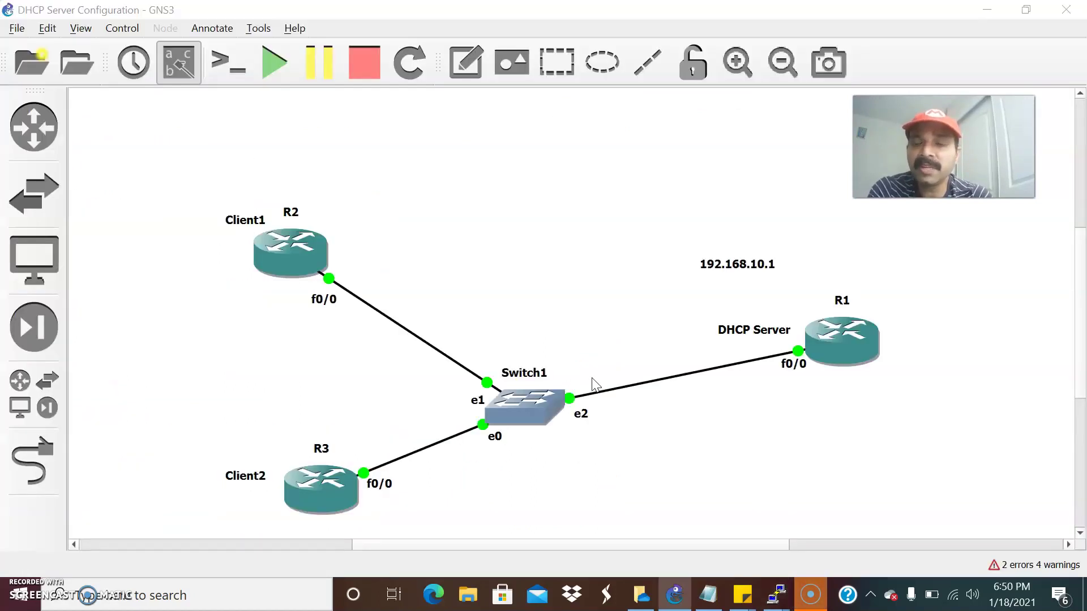
{"action": "key", "text": "alt+Tab"}
{"action": "key", "text": "BackSpace"}
{"action": "key", "text": "BackSpace"}
{"action": "key", "text": "BackSpace"}
{"action": "key", "text": "BackSpace"}
{"action": "key", "text": "BackSpace"}
{"action": "key", "text": "BackSpace"}
{"action": "key", "text": "BackSpace"}
{"action": "key", "text": "BackSpace"}
{"action": "key", "text": "BackSpace"}
{"action": "key", "text": "BackSpace"}
{"action": "key", "text": "BackSpace"}
{"action": "key", "text": "BackSpace"}
{"action": "key", "text": "BackSpace"}
{"action": "key", "text": "BackSpace"}
{"action": "key", "text": "BackSpace"}
{"action": "key", "text": "ctrl+z"}
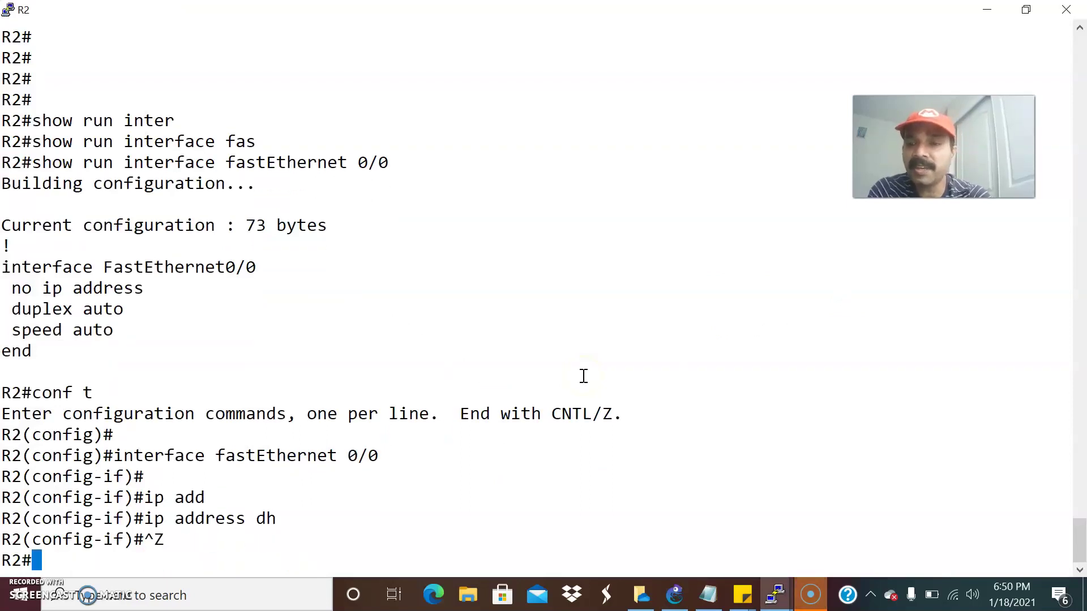
{"action": "key", "text": "Return"}
{"action": "key", "text": "Return"}
{"action": "key", "text": "alt+Tab"}
- Start a packet capture on the R2–Switch1 link and open it in Wireshark
{"action": "right_click", "coordinate": [394, 321]}
{"action": "left_click", "coordinate": [407, 333]}
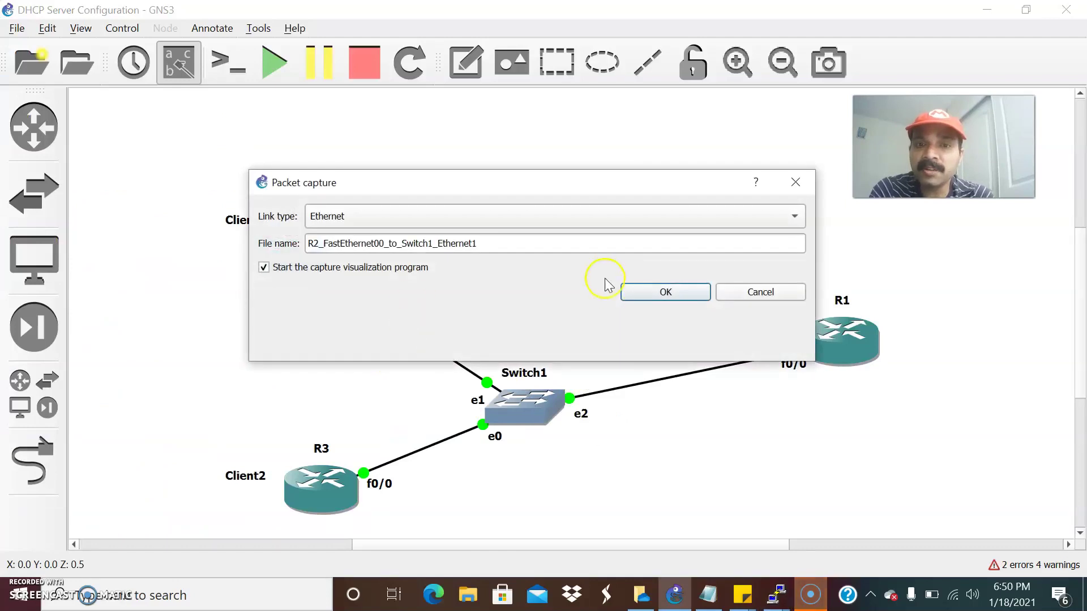
{"action": "left_click", "coordinate": [638, 292]}
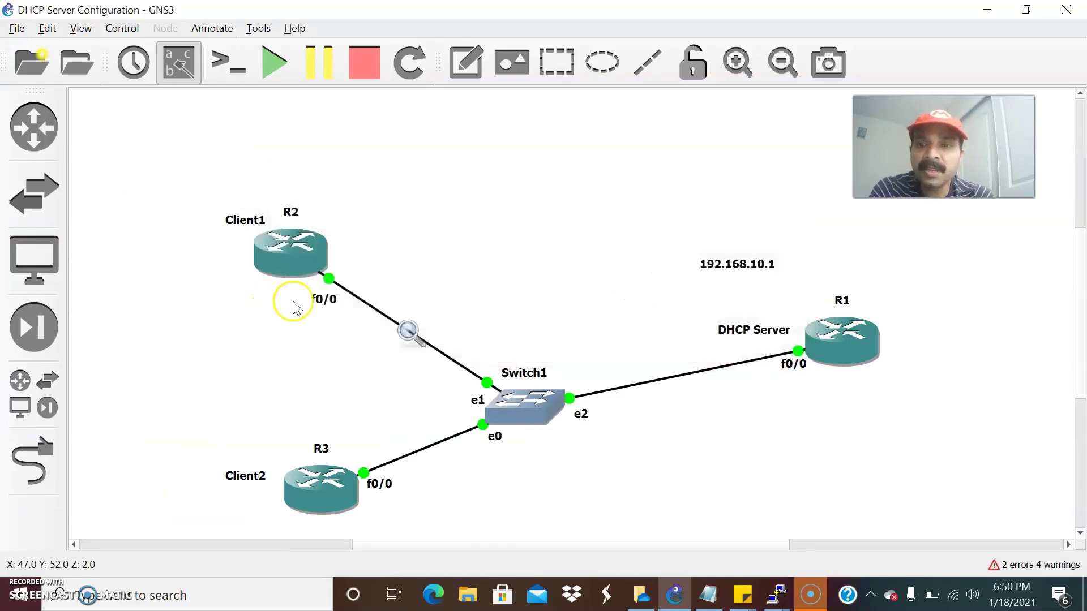
{"action": "right_click", "coordinate": [363, 304]}
{"action": "left_click", "coordinate": [392, 338]}
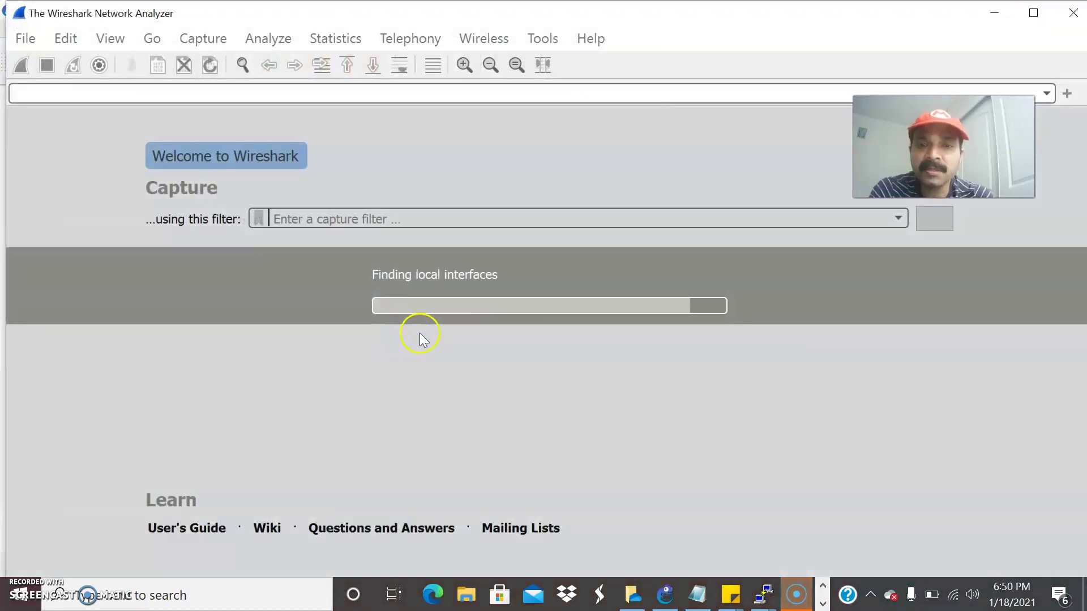
{"action": "mouse_move", "coordinate": [764, 591]}
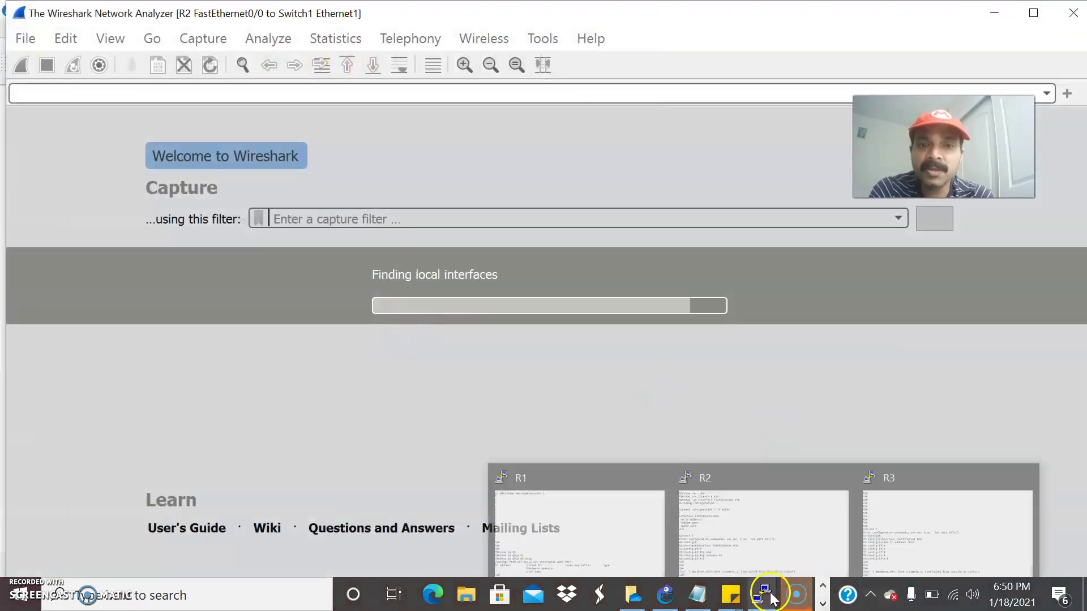
{"action": "left_click", "coordinate": [715, 523]}
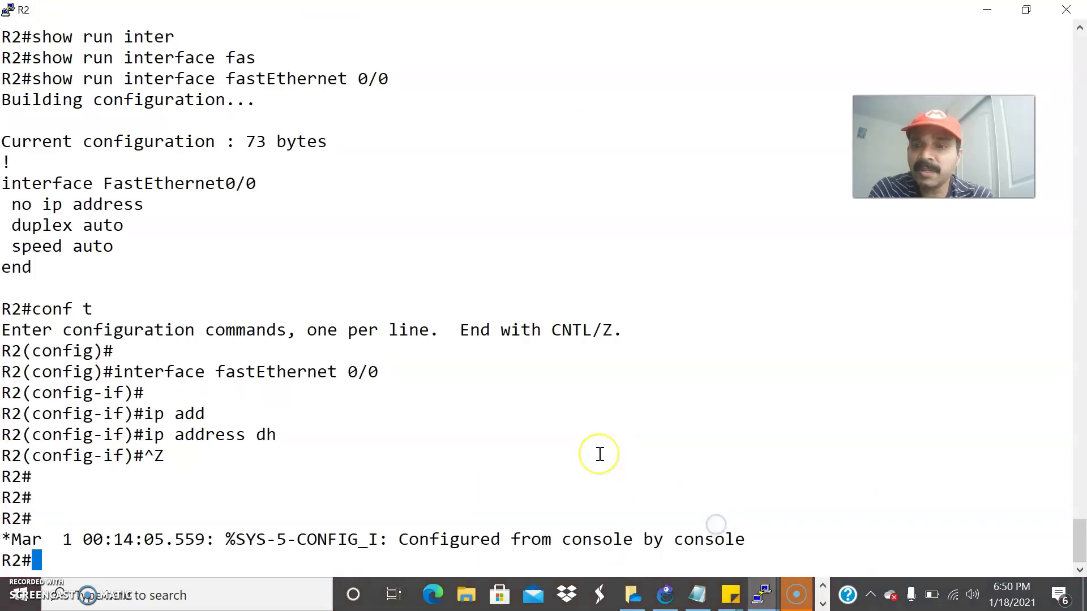
- Enter R2's global config mode and apply the dhcp display filter in Wireshark
{"action": "type", "text": "conf t"}
{"action": "key", "text": "Return"}
{"action": "key", "text": "Return"}
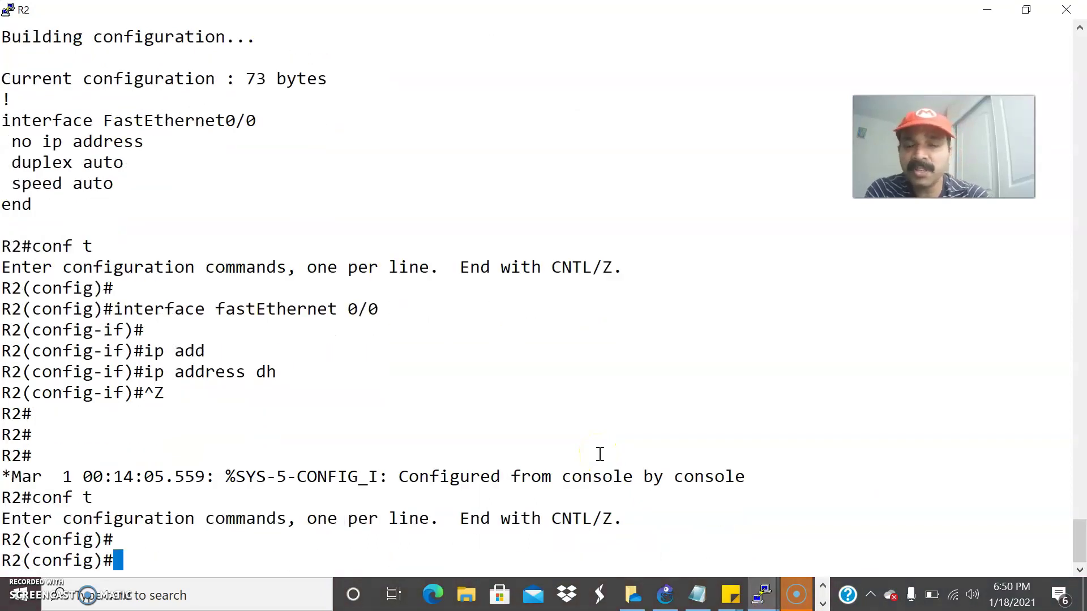
{"action": "key", "text": "alt+Tab"}
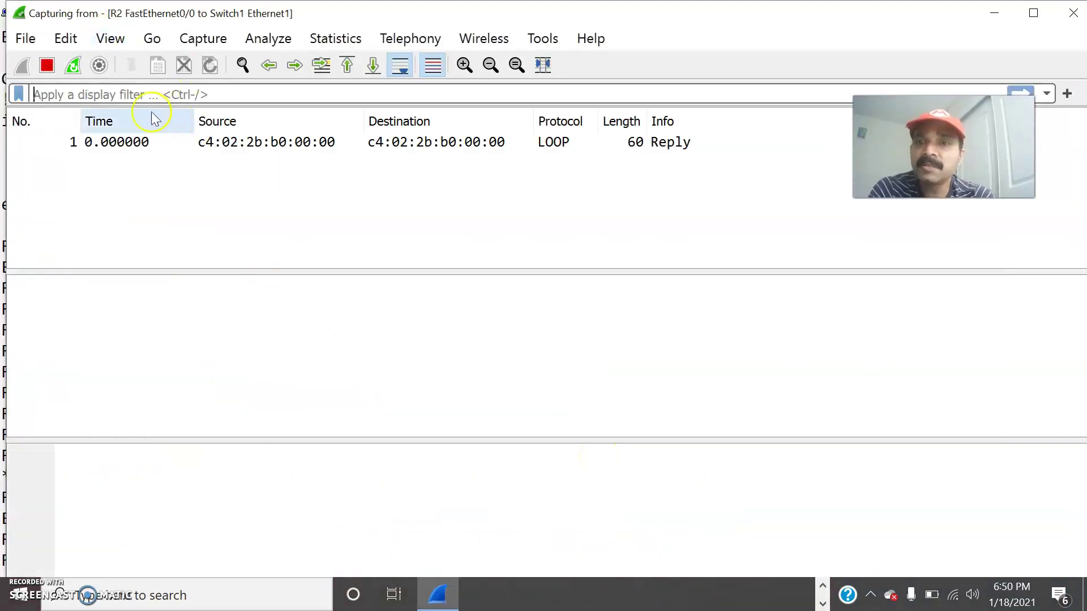
{"action": "left_click", "coordinate": [134, 94]}
{"action": "type", "text": "dhcp"}
{"action": "key", "text": "Return"}
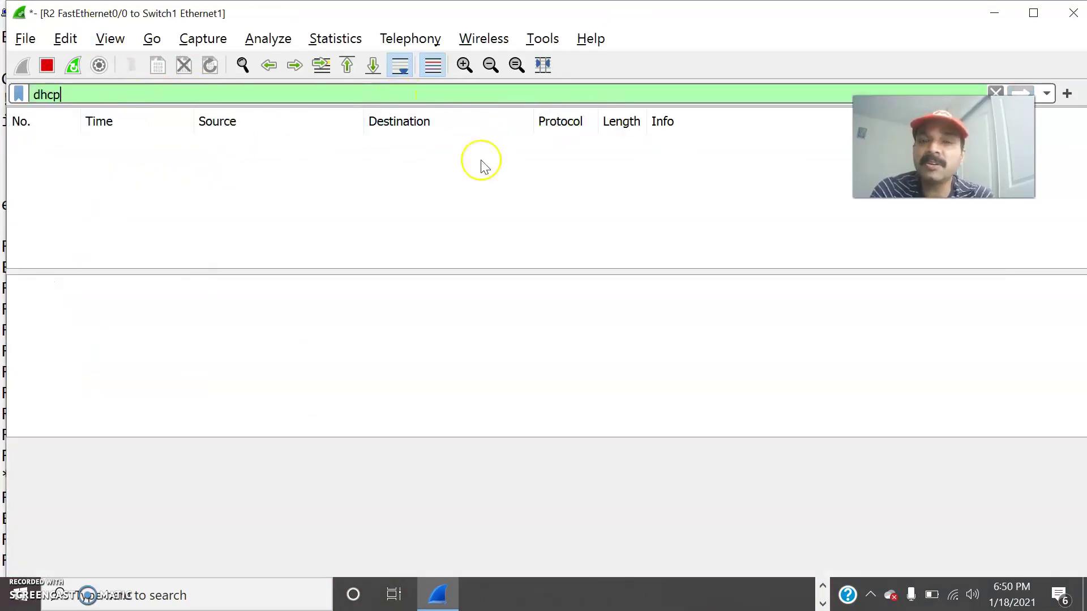
{"action": "key", "text": "alt+Tab"}
- Set R2's fastEthernet 0/0 to ip address dhcp, enable it, and exit configuration
{"action": "key", "text": "Up"}
{"action": "key", "text": "Up"}
{"action": "key", "text": "Up"}
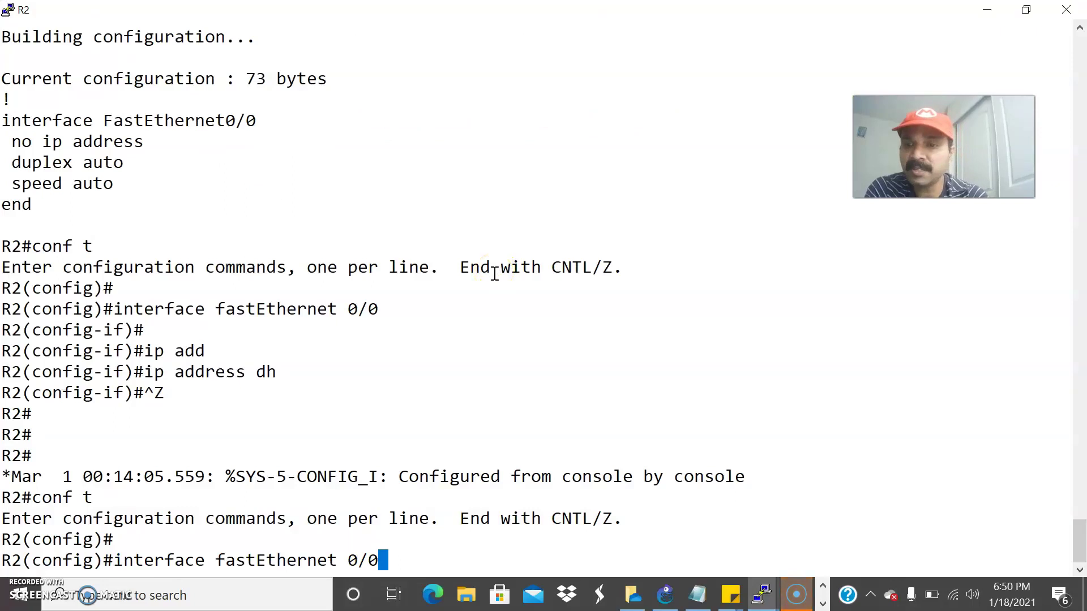
{"action": "key", "text": "Return"}
{"action": "type", "text": "ip ad"}
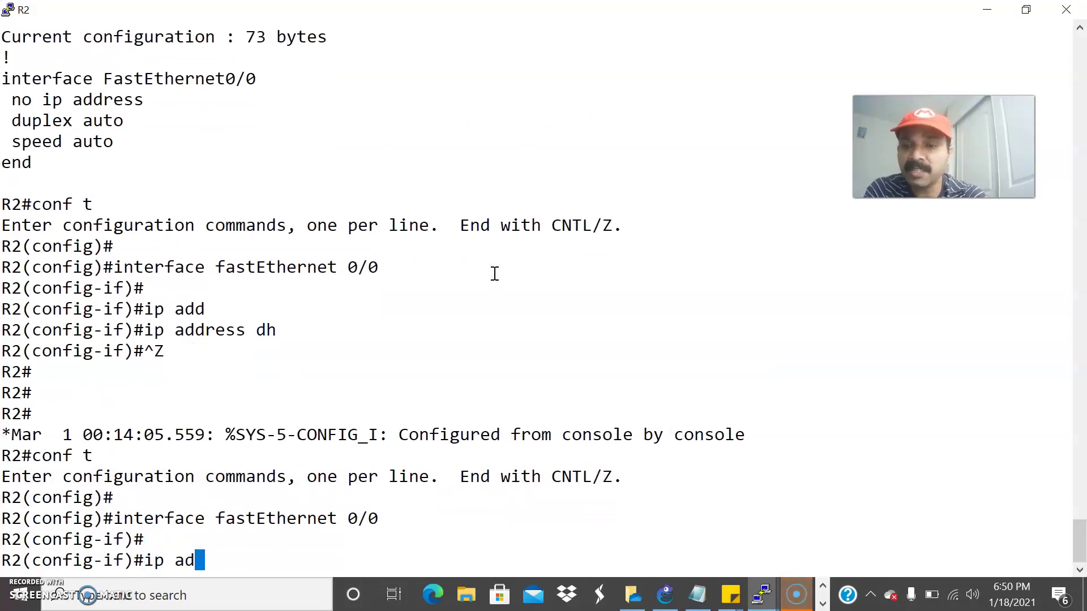
{"action": "type", "text": "d"}
{"action": "key", "text": "Tab"}
{"action": "type", "text": "dh"}
{"action": "key", "text": "Tab"}
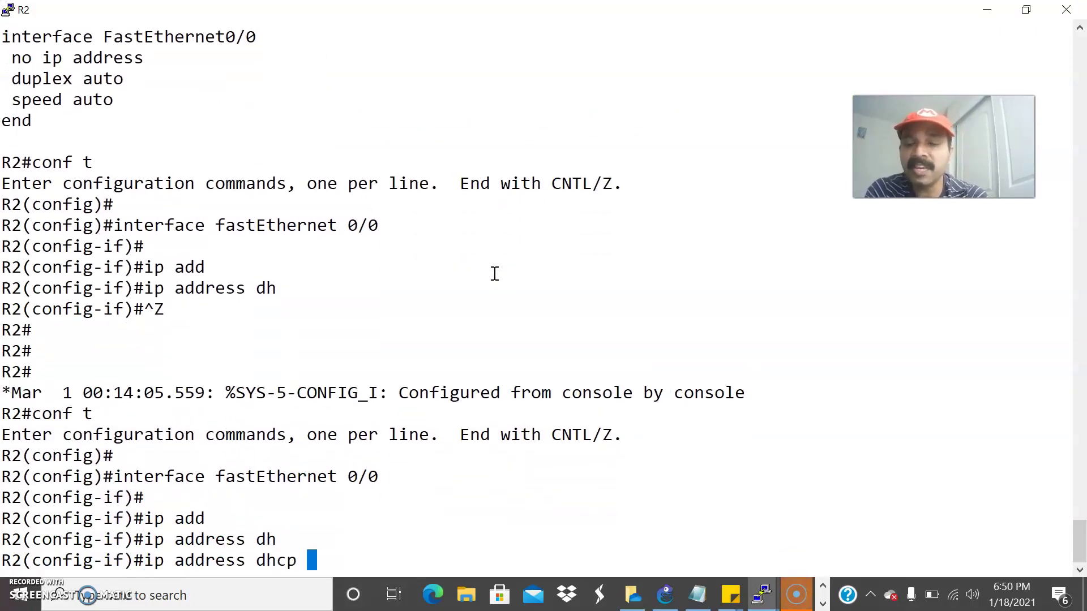
{"action": "key", "text": "Return"}
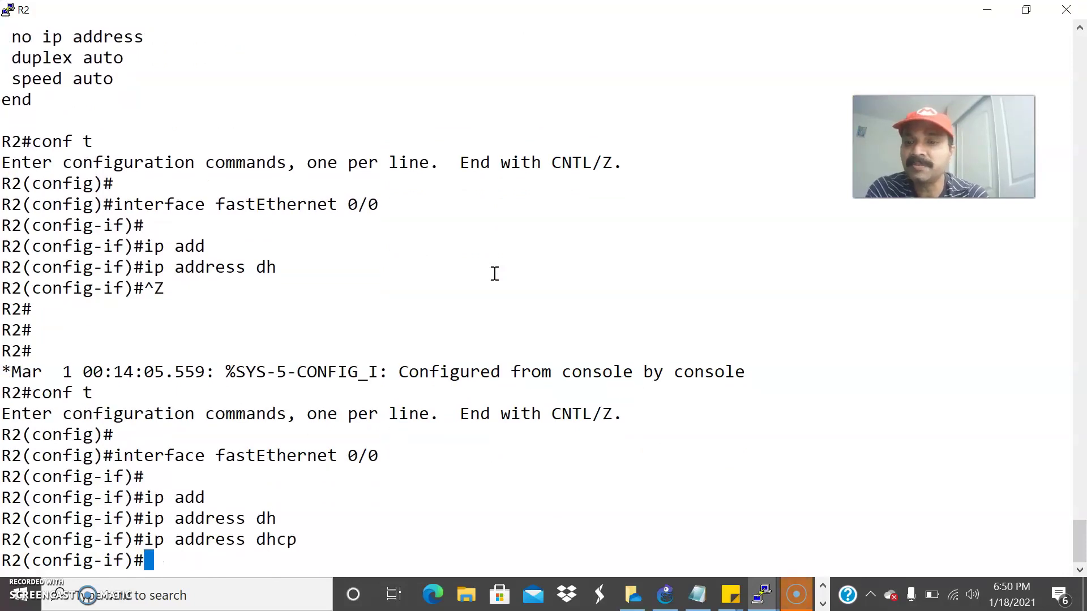
{"action": "key", "text": "Return"}
{"action": "key", "text": "Return"}
{"action": "key", "text": "Return"}
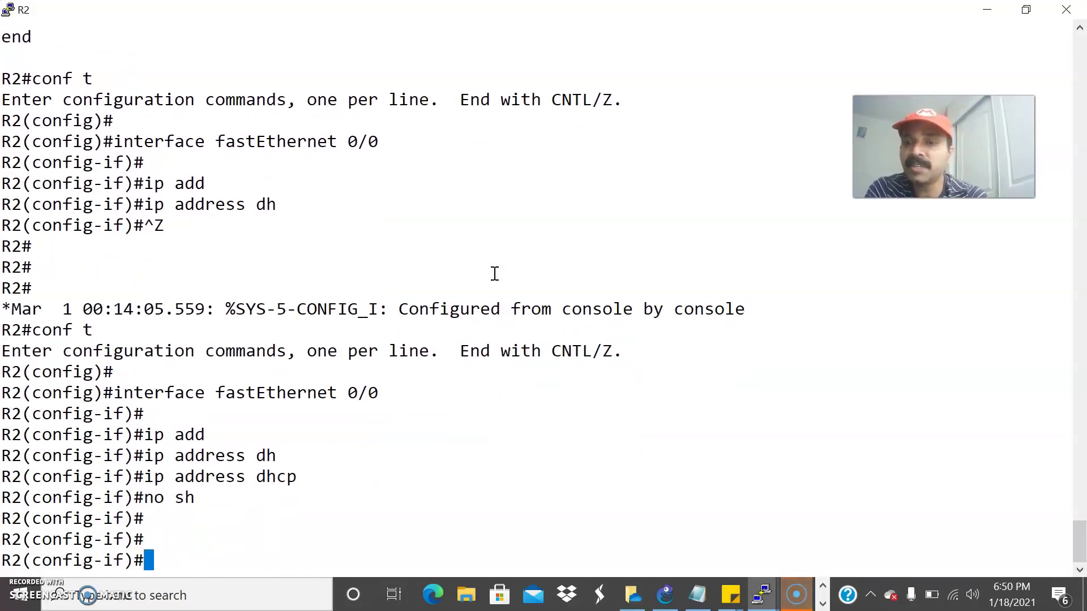
{"action": "key", "text": "ctrl+z"}
{"action": "key", "text": "Return"}
{"action": "key", "text": "Return"}
{"action": "key", "text": "Return"}
{"action": "key", "text": "alt+Tab"}
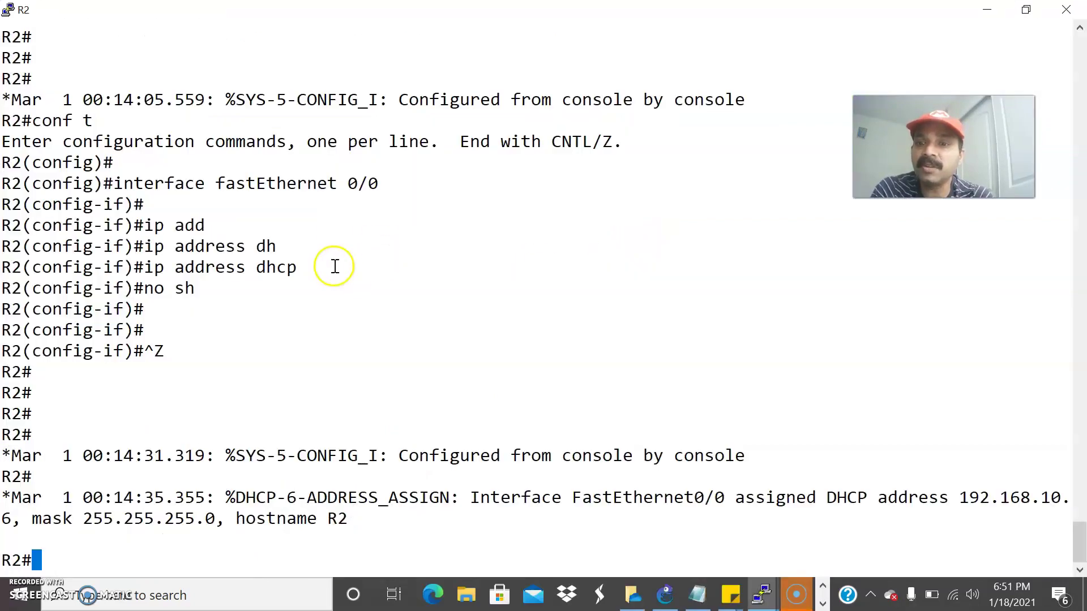
- Open R3's console and enter configuration of interface fastEthernet 0/0
{"action": "left_click", "coordinate": [760, 591]}
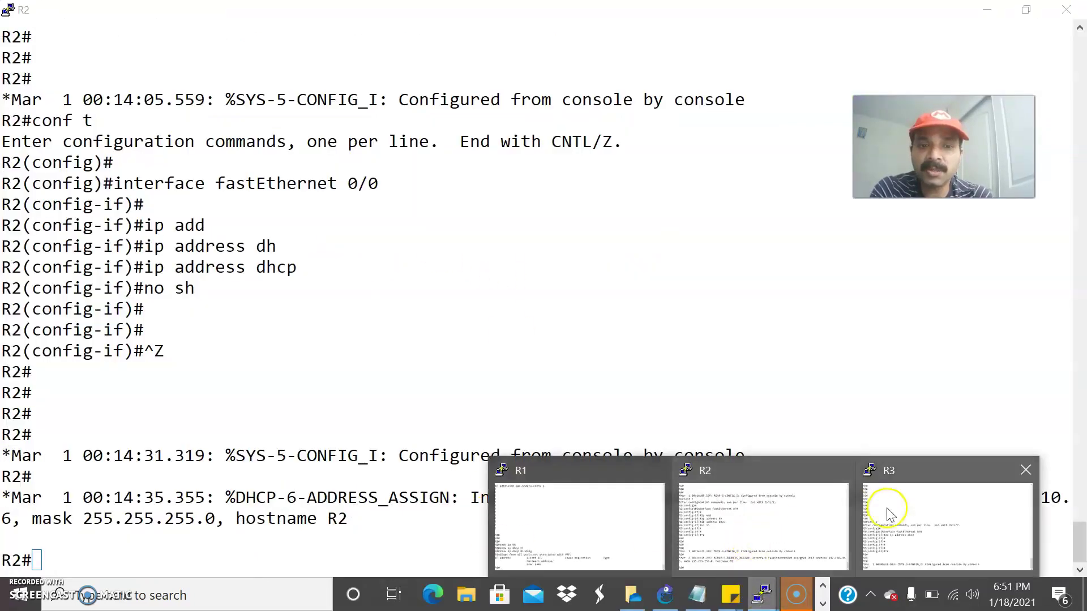
{"action": "left_click", "coordinate": [939, 508]}
{"action": "type", "text": "conf t"}
{"action": "key", "text": "Return"}
{"action": "key", "text": "Up"}
{"action": "key", "text": "Up"}
{"action": "key", "text": "Up"}
{"action": "key", "text": "Up"}
{"action": "key", "text": "Down"}
{"action": "key", "text": "Down"}
{"action": "key", "text": "Return"}
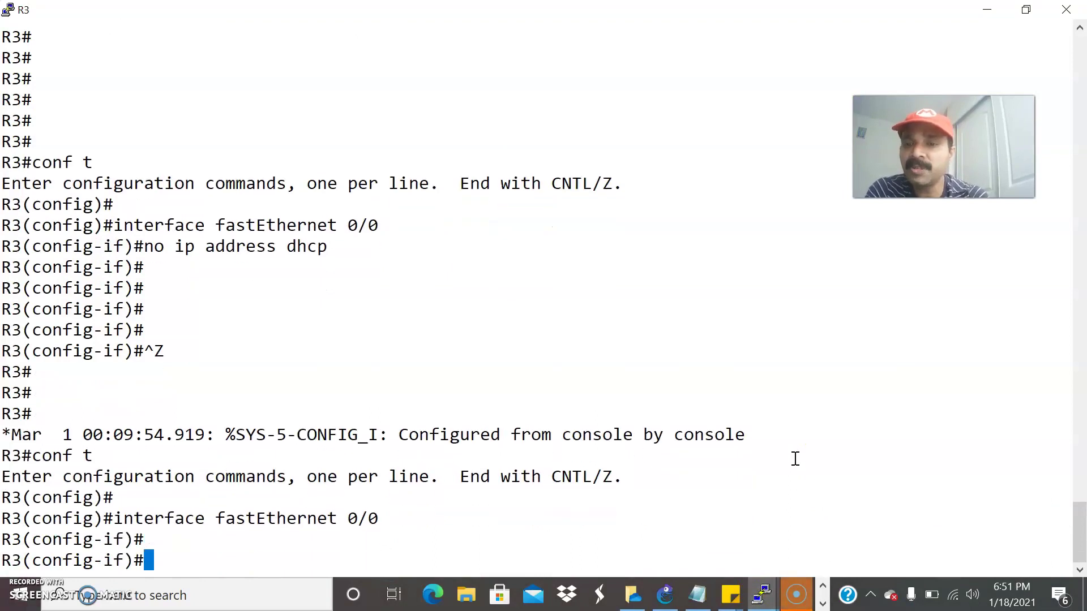
{"action": "key", "text": "Return"}
- Set R3's fastEthernet 0/0 to ip address dhcp with no shutdown, then exit configuration
{"action": "type", "text": "ip address d"}
{"action": "key", "text": "Tab"}
{"action": "type", "text": "d"}
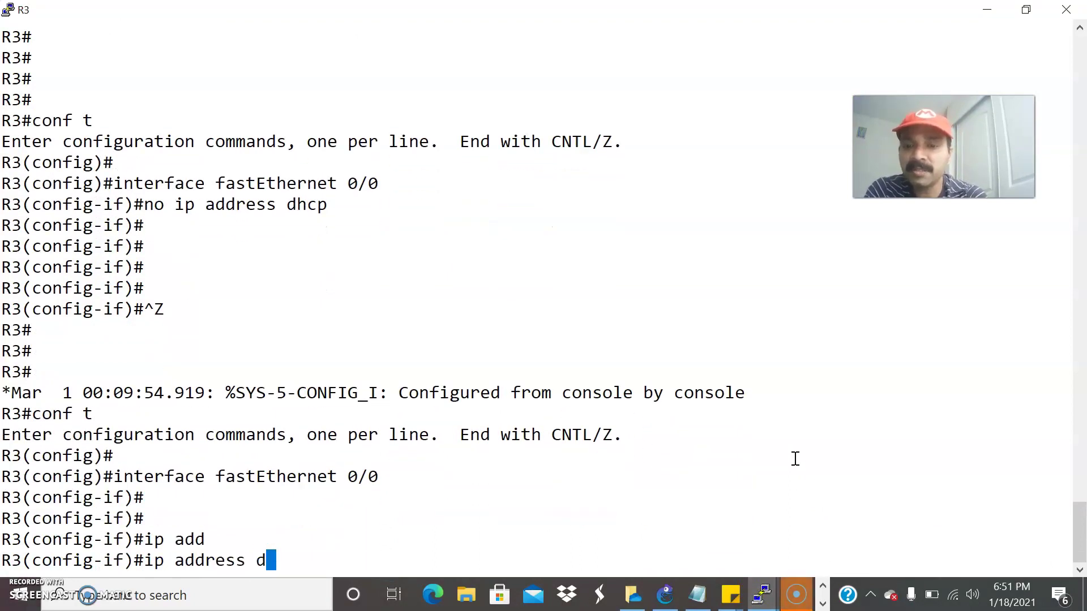
{"action": "type", "text": "hcp"}
{"action": "key", "text": "Tab"}
{"action": "key", "text": "Return"}
{"action": "key", "text": "Return"}
{"action": "type", "text": "no s"}
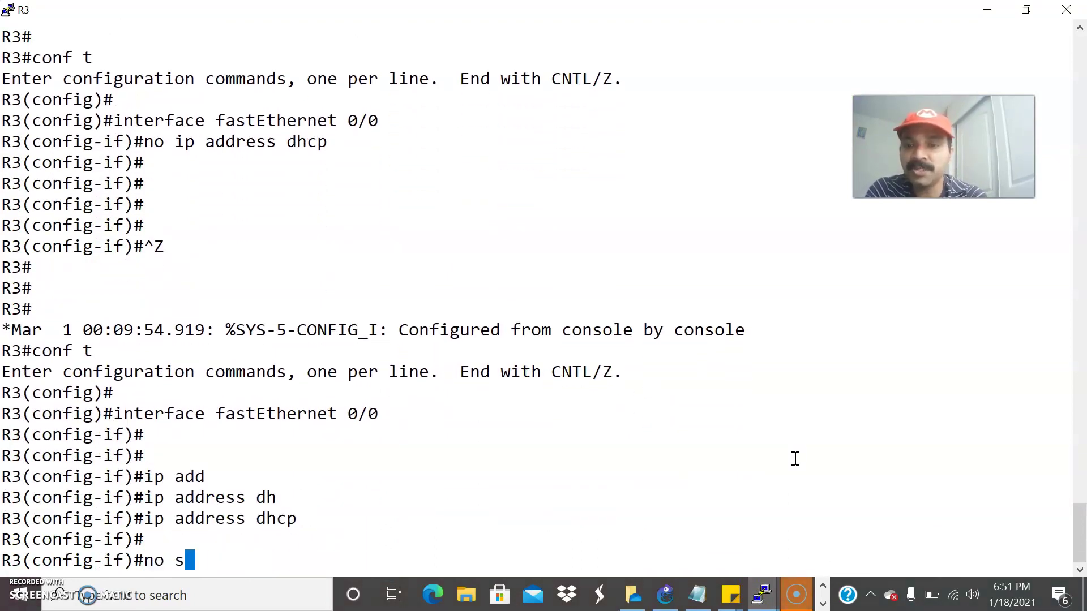
{"action": "type", "text": "h"}
{"action": "key", "text": "Return"}
{"action": "key", "text": "Return"}
{"action": "key", "text": "Return"}
{"action": "key", "text": "ctrl+z"}
{"action": "key", "text": "Return"}
{"action": "key", "text": "alt+Tab"}
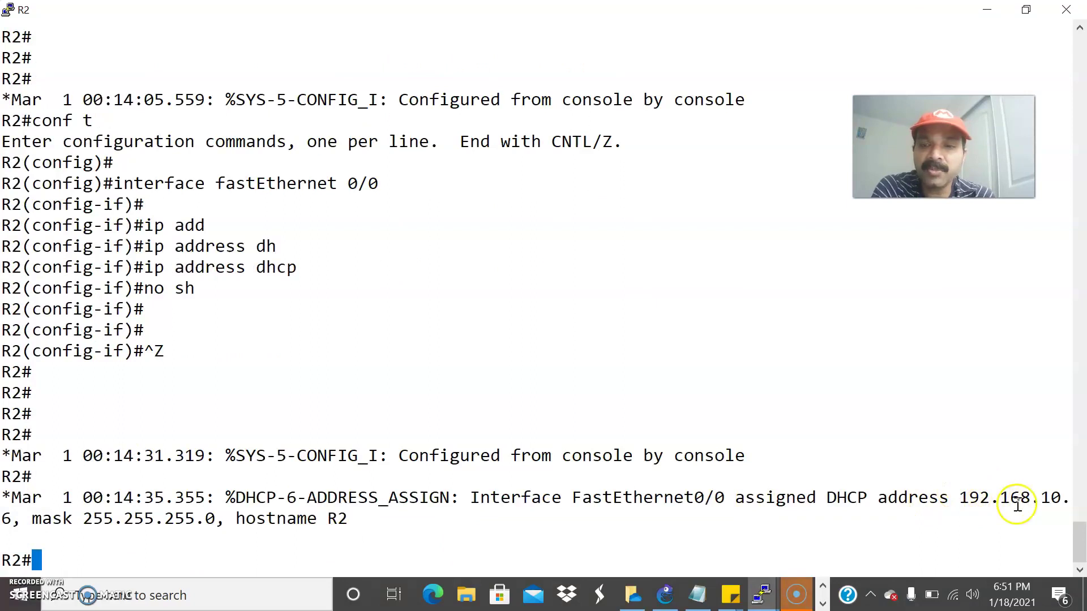
- Rerun show ip dhcp binding on R1 to list the leases 192.168.10.6 and 192.168.10.7
{"action": "mouse_move", "coordinate": [763, 586]}
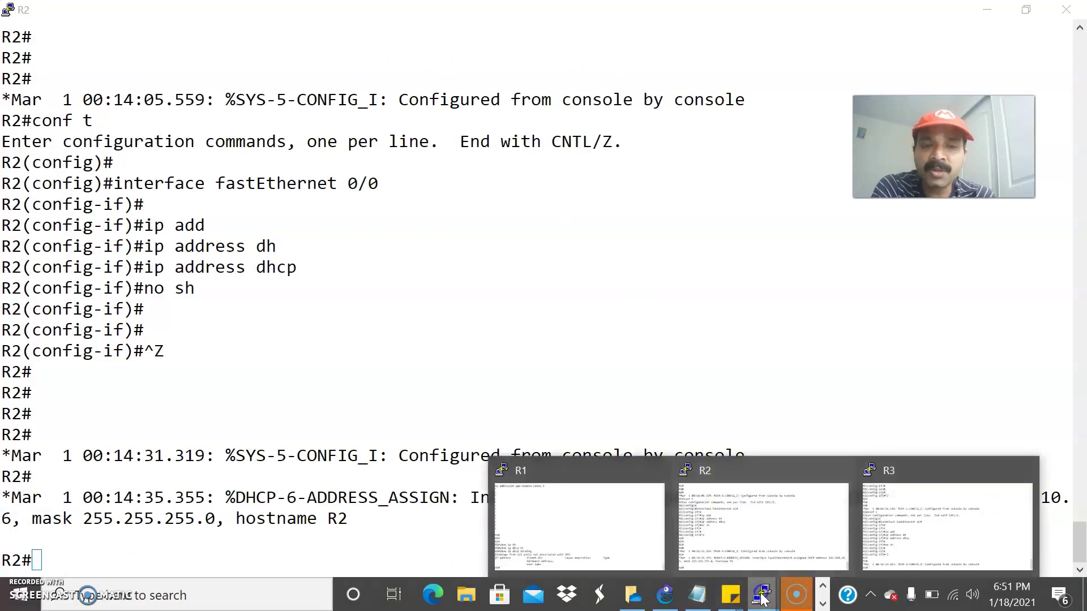
{"action": "left_click", "coordinate": [582, 516]}
{"action": "key", "text": "Return"}
{"action": "key", "text": "Return"}
{"action": "key", "text": "Up"}
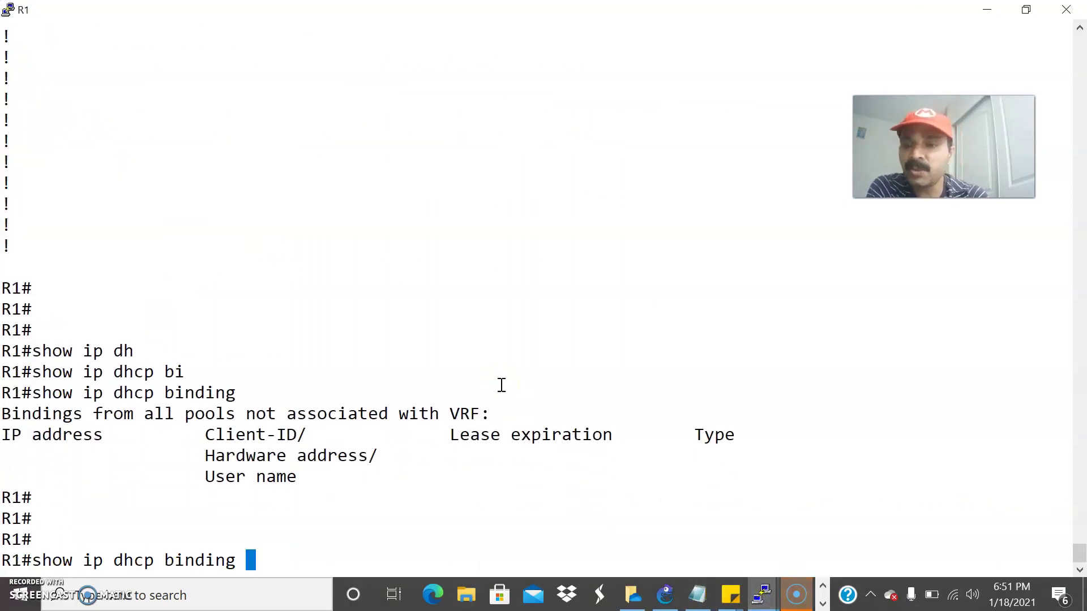
{"action": "key", "text": "Return"}
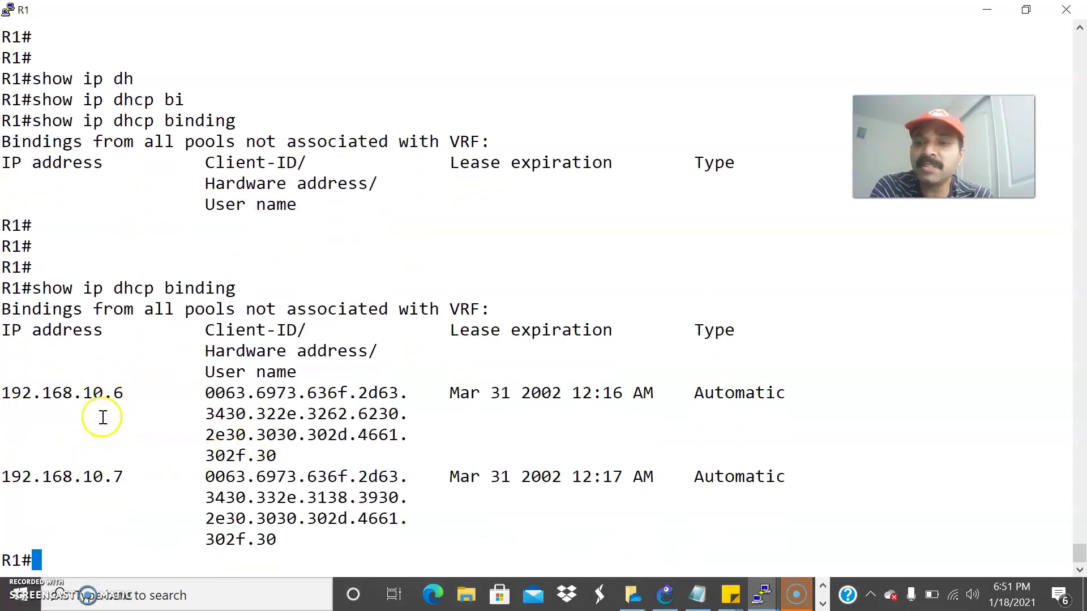
- Check the R2 and R3 consoles for their DHCP address-assignment messages, confirming R3 got 192.168.10.7
{"action": "left_click", "coordinate": [761, 594]}
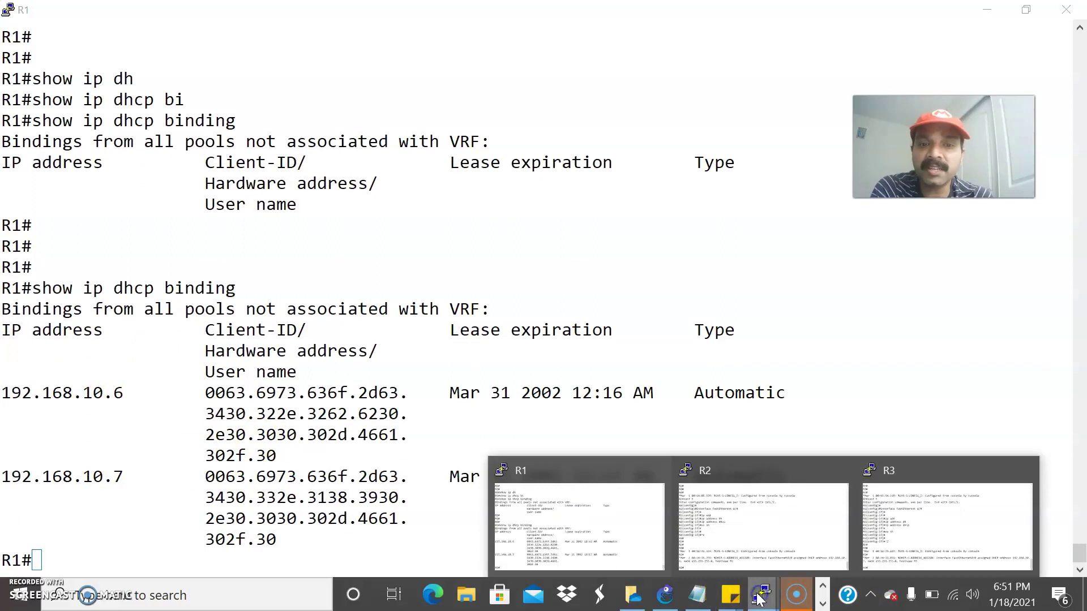
{"action": "left_click", "coordinate": [730, 552]}
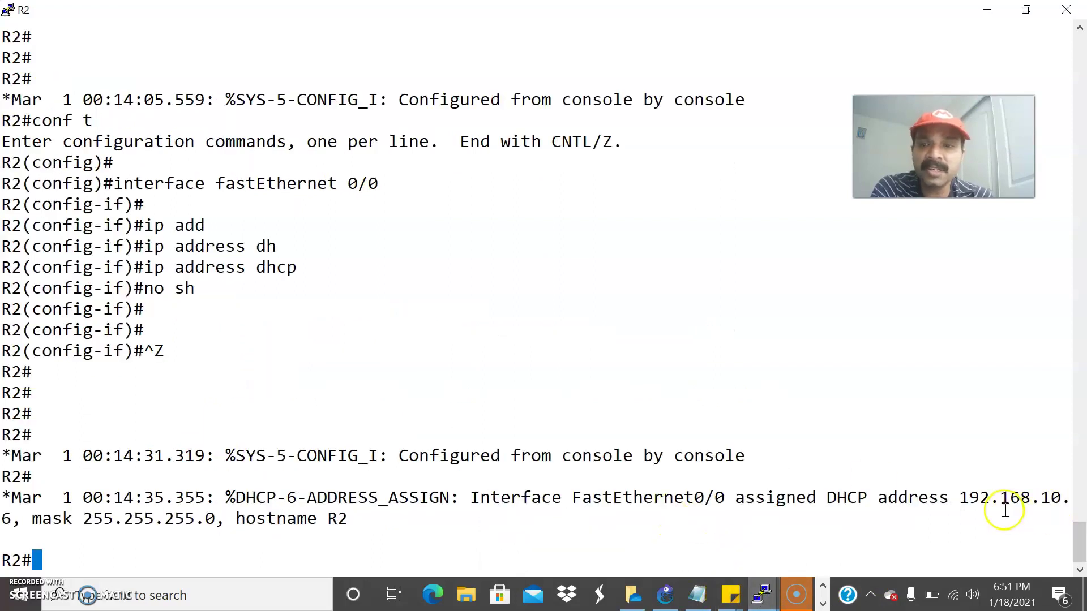
{"action": "double_click", "coordinate": [487, 515]}
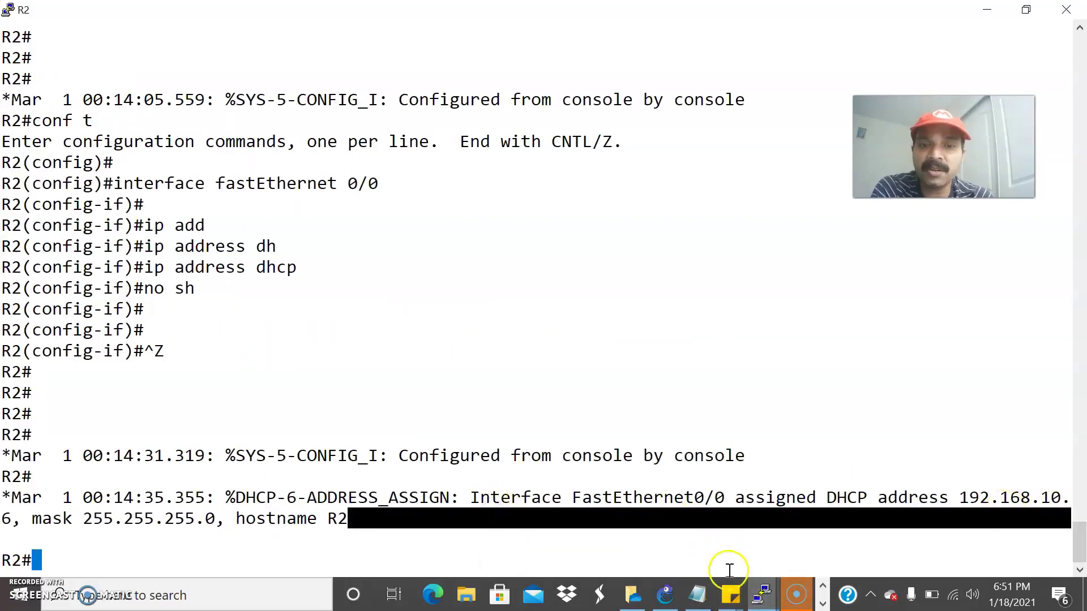
{"action": "left_click", "coordinate": [762, 592]}
{"action": "left_click", "coordinate": [950, 515]}
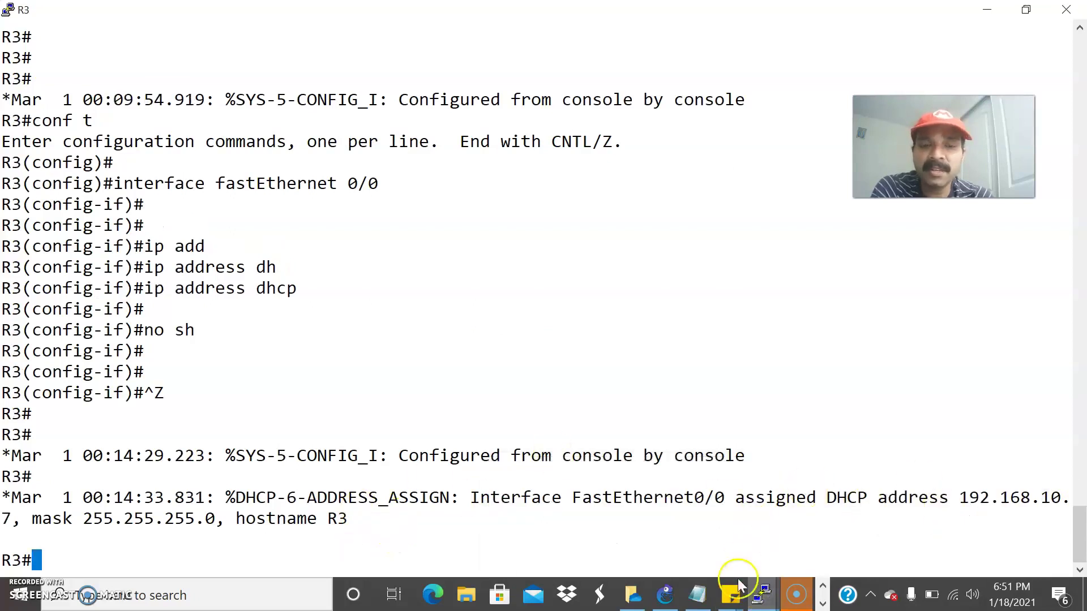
{"action": "mouse_move", "coordinate": [808, 585]}
{"action": "left_click", "coordinate": [822, 603]}
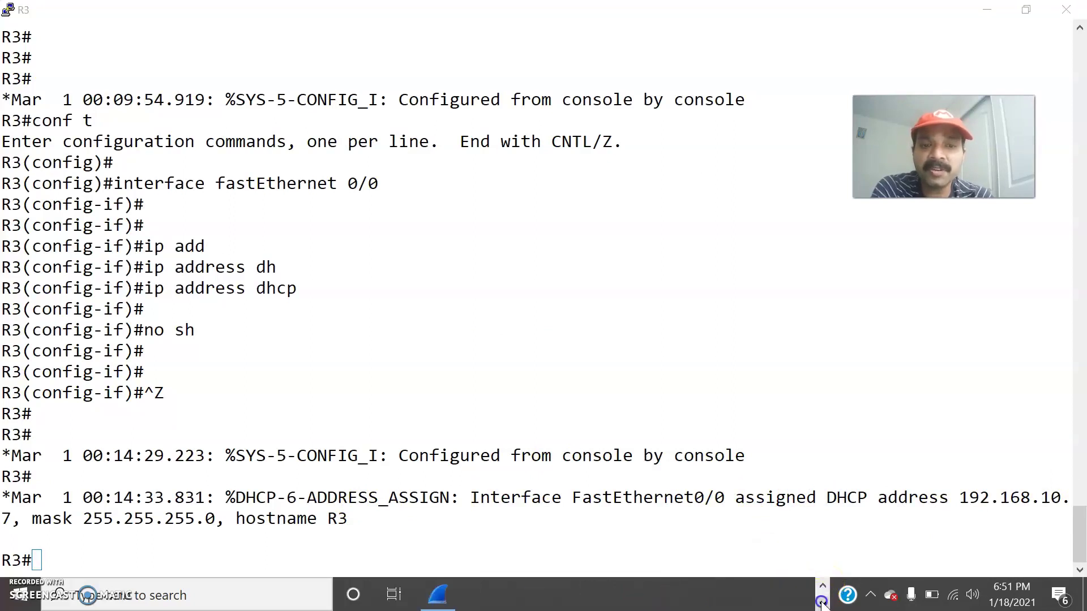
- Review the dhcp-filtered Wireshark capture's Discover, Offer, Request and ACK exchanges, then return to the GNS3 topology
{"action": "left_click", "coordinate": [442, 595]}
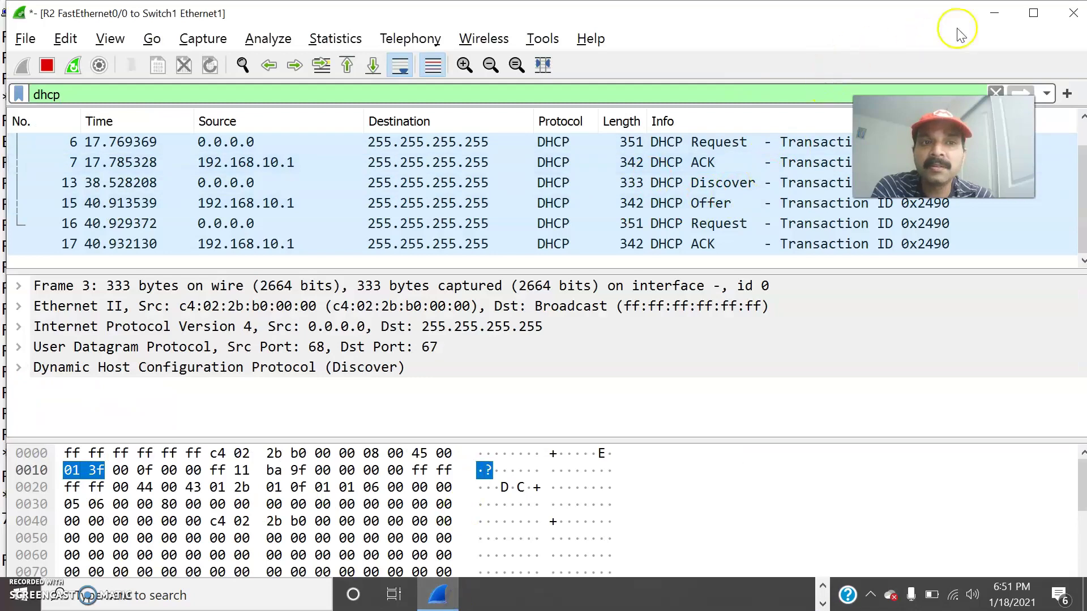
{"action": "left_click", "coordinate": [994, 13]}
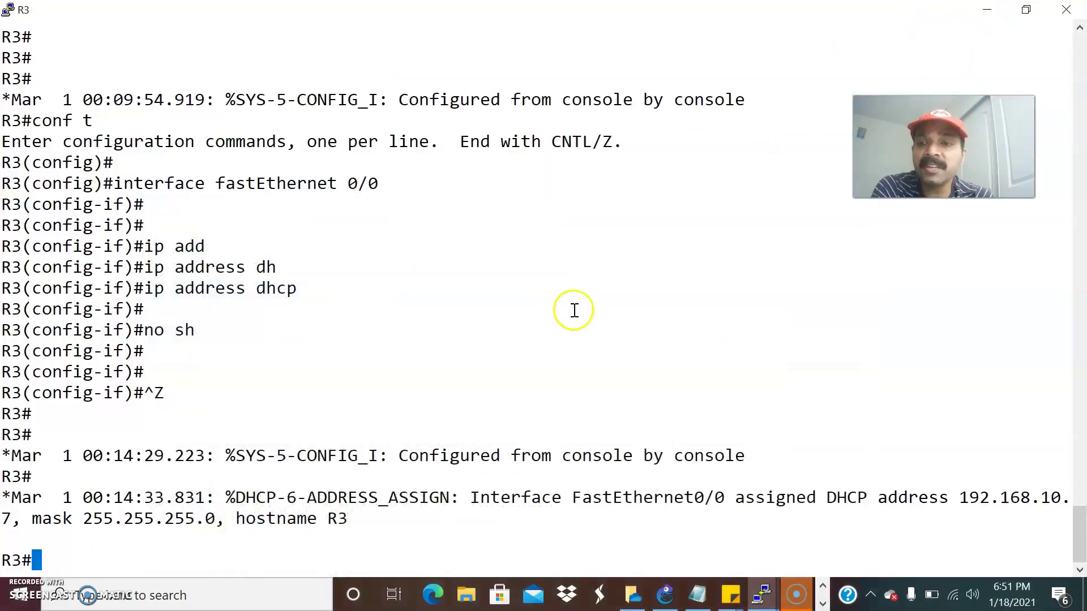
{"action": "mouse_move", "coordinate": [765, 600]}
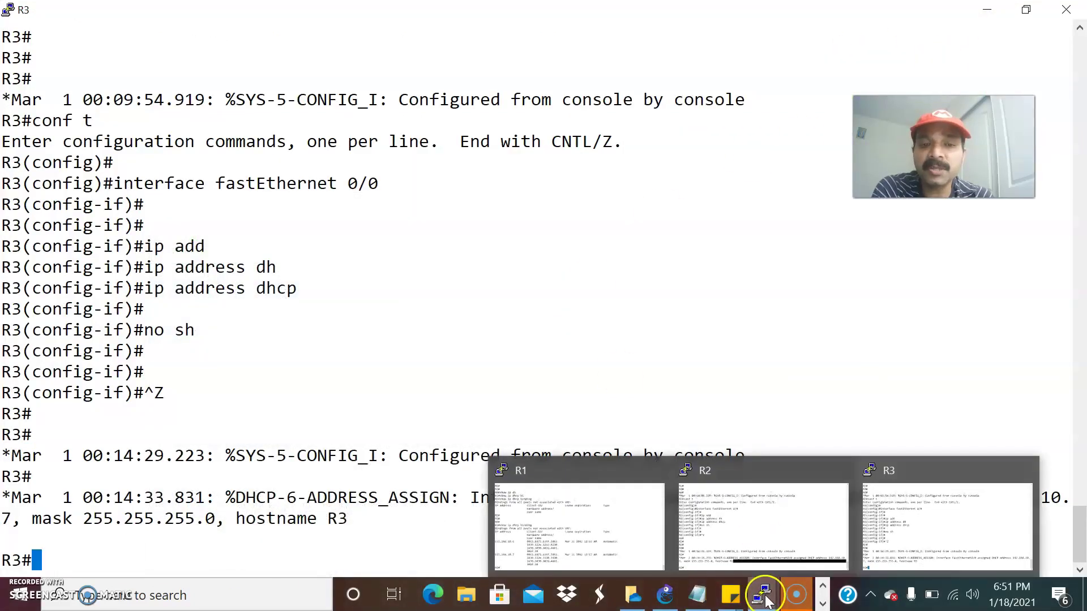
{"action": "left_click", "coordinate": [586, 529]}
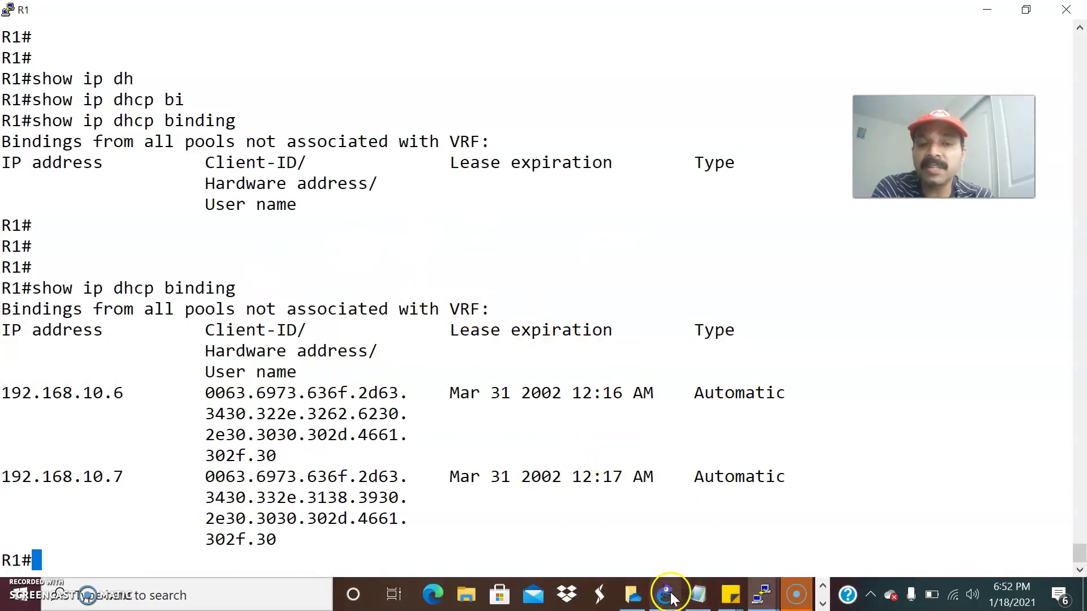
{"action": "mouse_move", "coordinate": [666, 592]}
{"action": "left_click", "coordinate": [649, 546]}
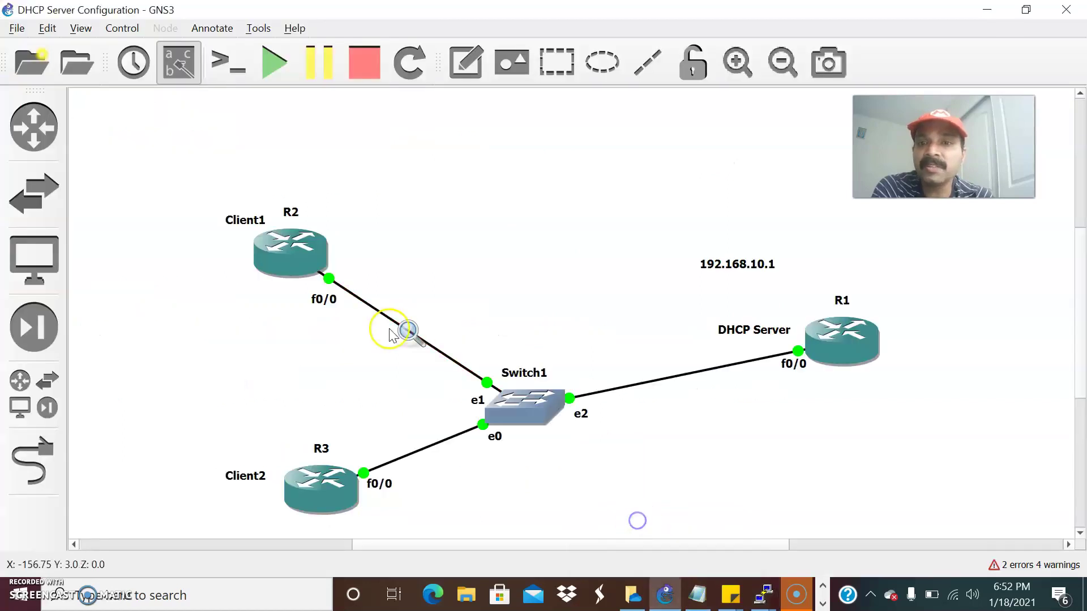